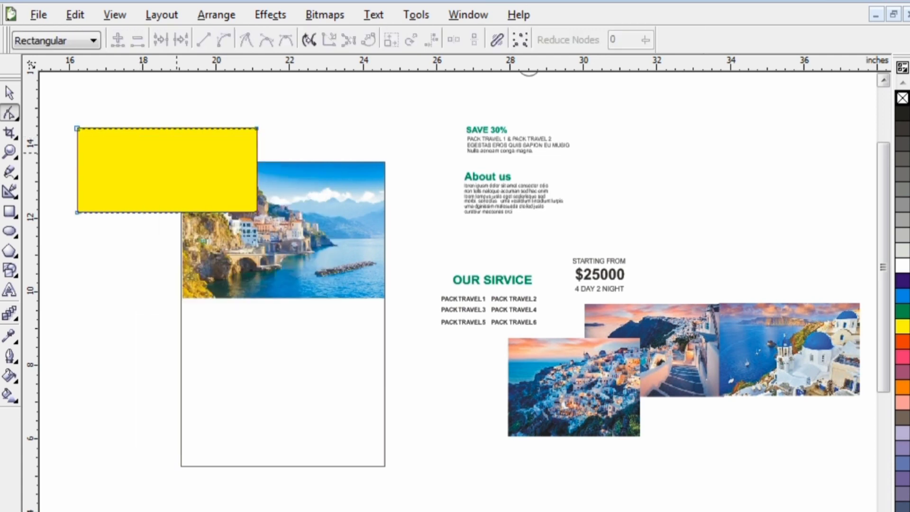
Bow the yellow rectangle's bottom edge downward into a smooth, asymmetric curve by adjusting both of its end control handles
left_click(157, 212)
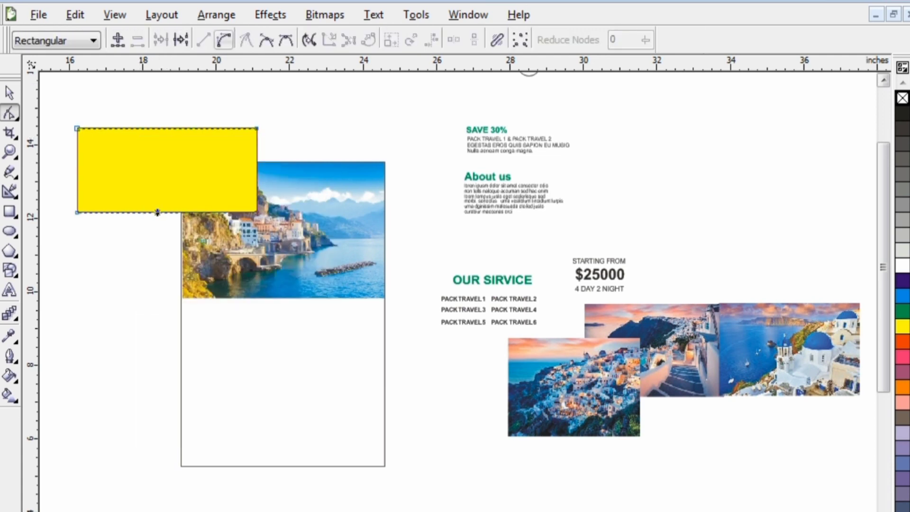
left_click_drag(157, 212, 140, 235)
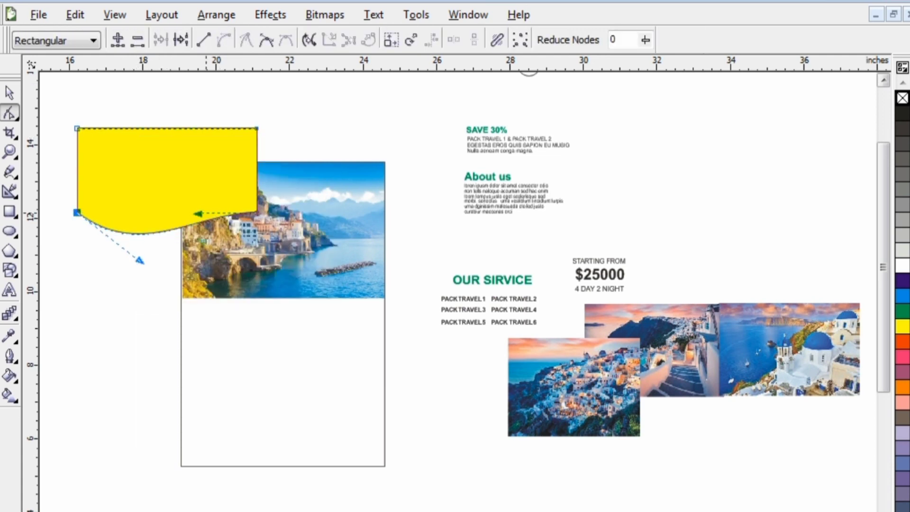
left_click(256, 212)
left_click_drag(198, 214, 221, 226)
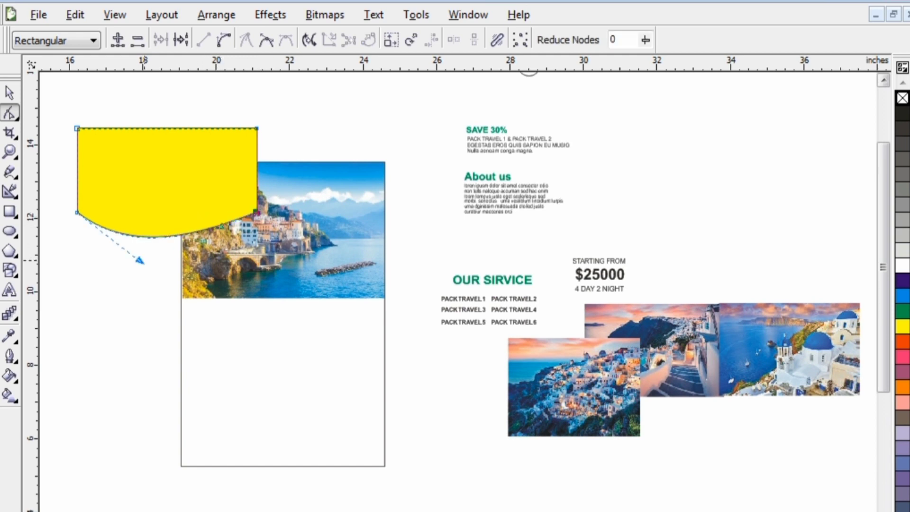
left_click_drag(140, 261, 128, 273)
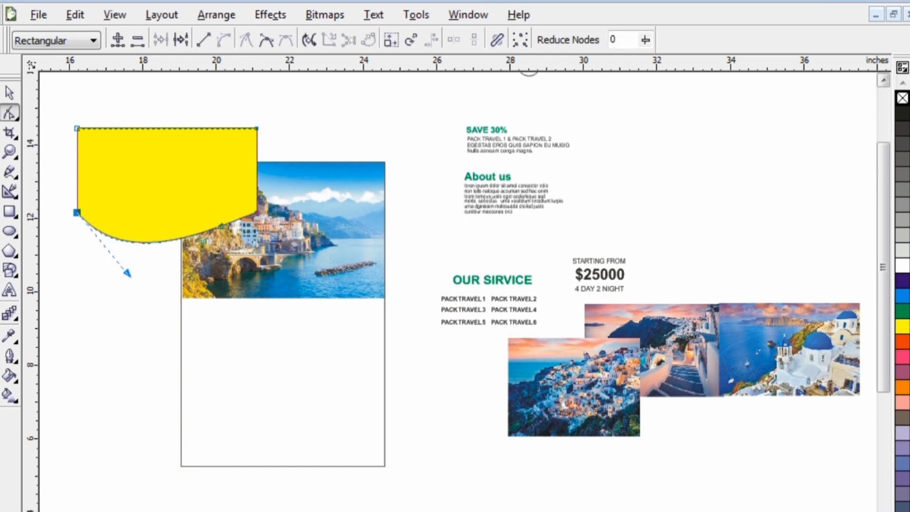
Fill the curved shape white and move it over the lower part of the page frame
key("space")
left_click(902, 266)
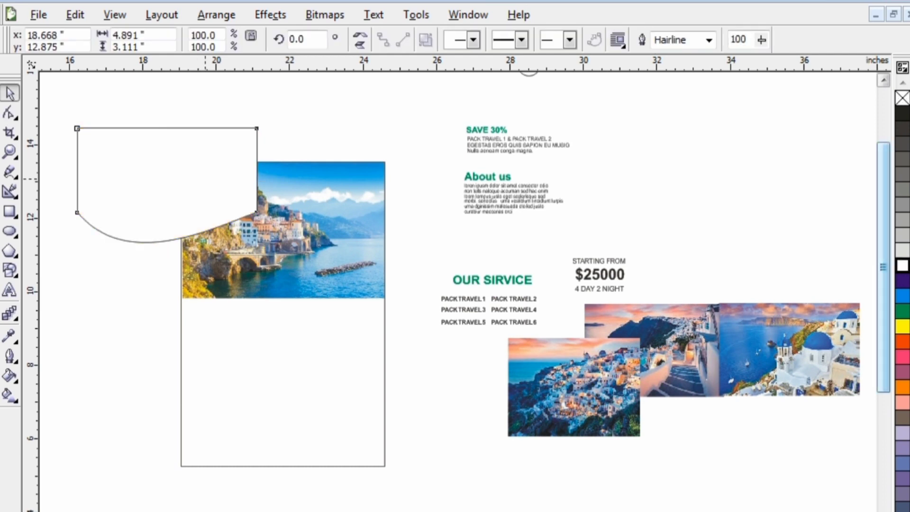
left_click_drag(200, 179, 299, 141)
left_click_drag(265, 90, 283, 341)
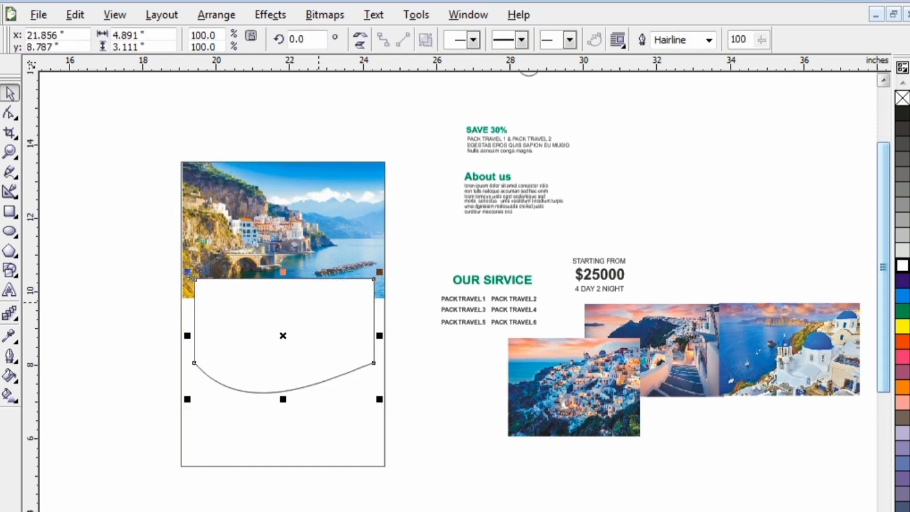
Place the white curved shape inside the page frame with PowerClip
left_click(270, 15)
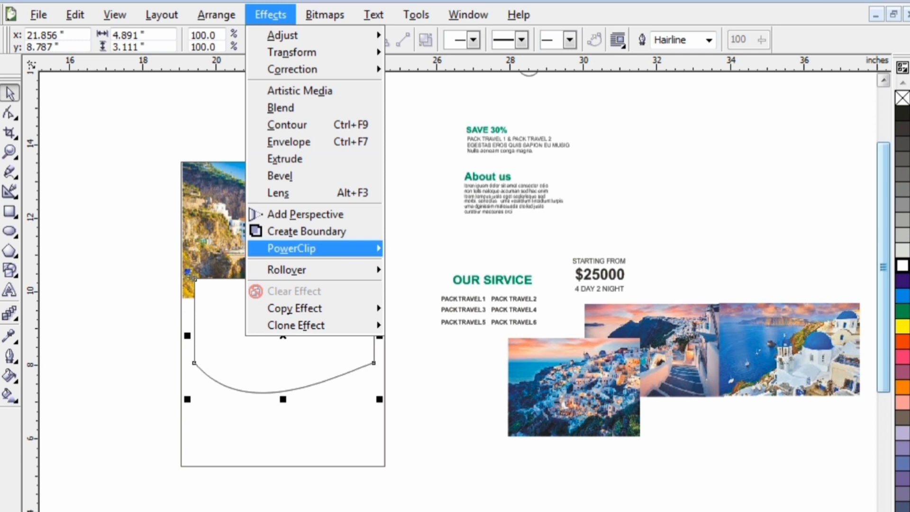
mouse_move(313, 249)
left_click(439, 252)
left_click(336, 247)
Edit the PowerClip contents so the white shape covers the photo's top edge, about 4.915 in wide and aligned with the frame's left side
right_click(336, 247)
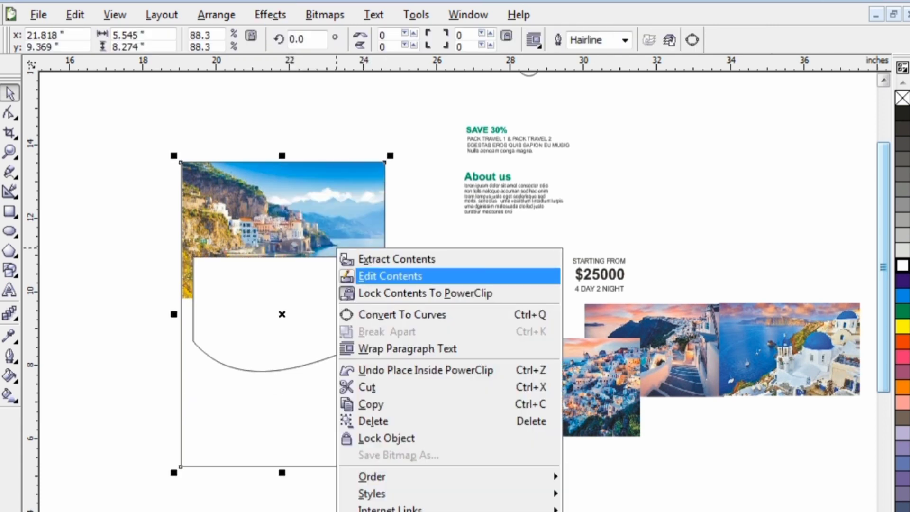
left_click(374, 274)
left_click_drag(291, 146, 299, 105)
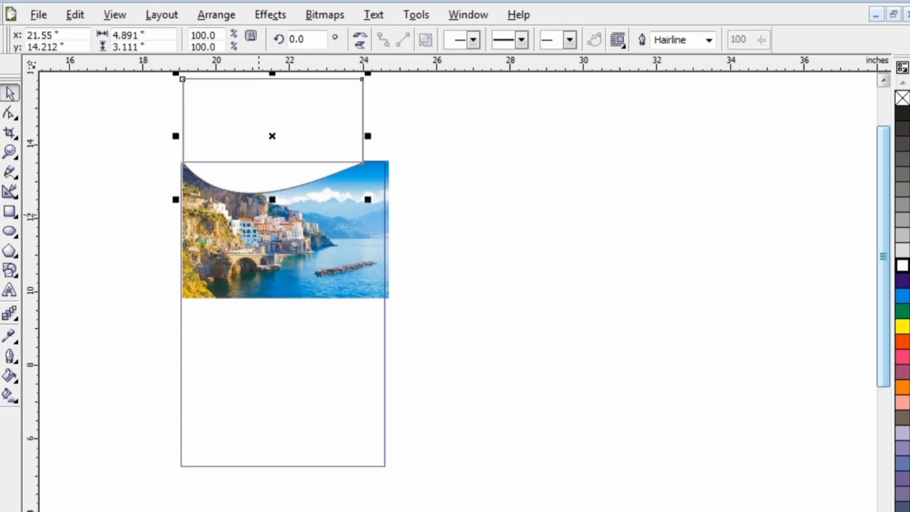
left_click_drag(178, 199, 179, 218)
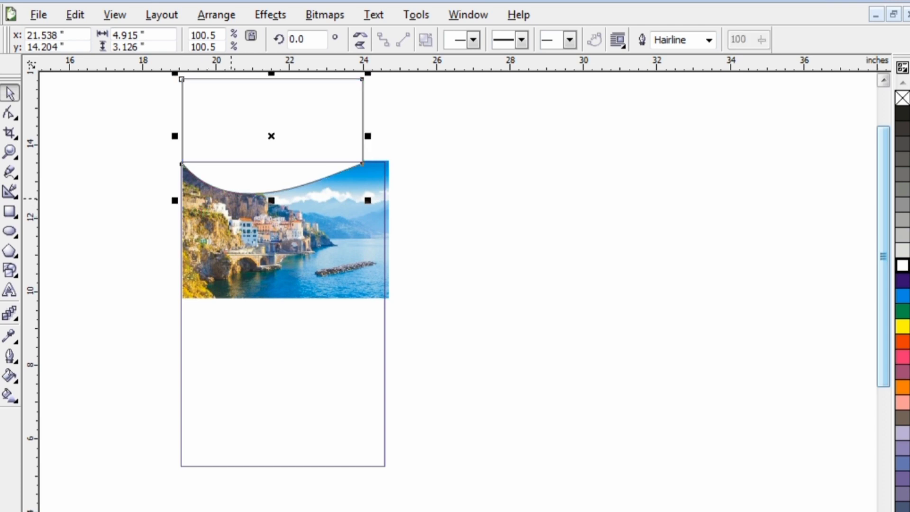
right_click(274, 204)
left_click(332, 248)
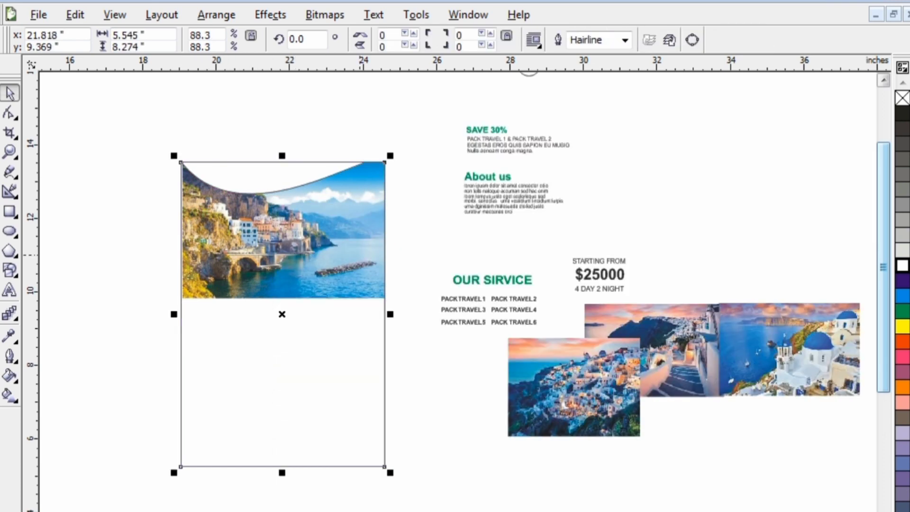
Draw a rectangle about 5.5 in by 5.5 in over the lower part of the page and convert it to curves
left_click(420, 330)
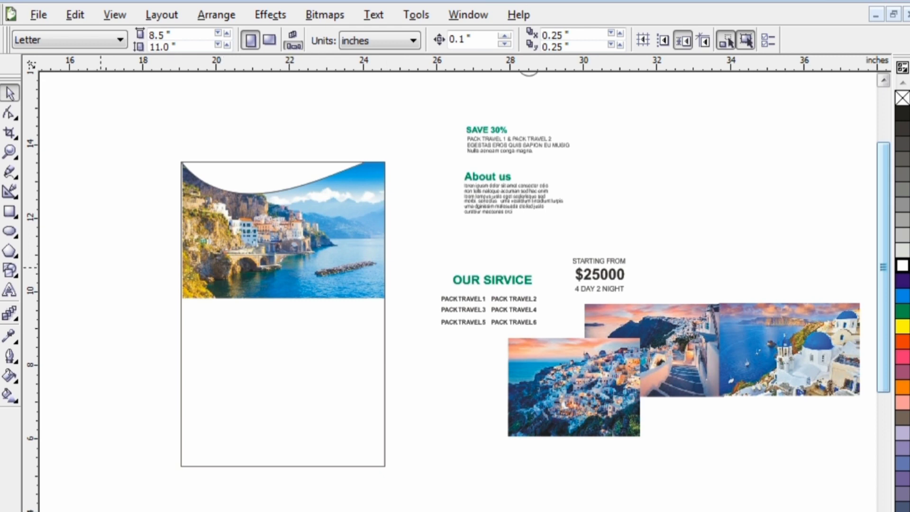
left_click(10, 212)
left_click_drag(179, 265, 385, 467)
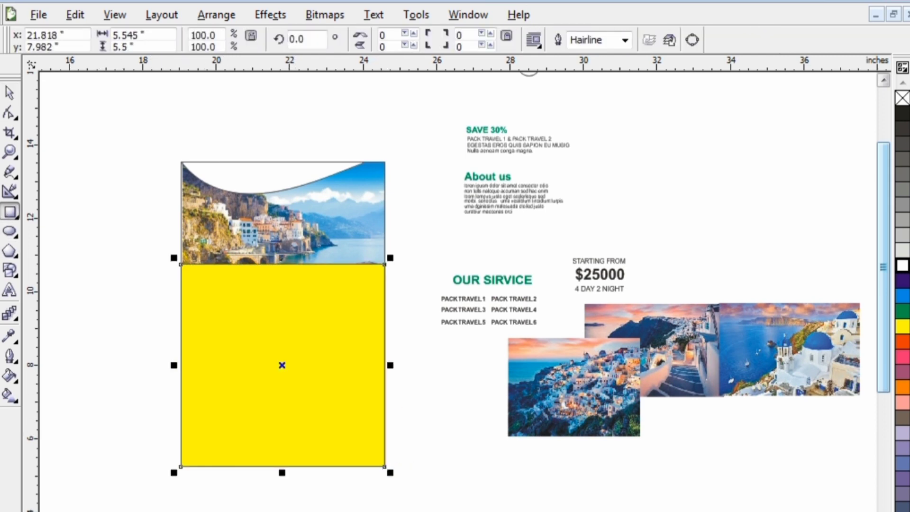
left_click(10, 93)
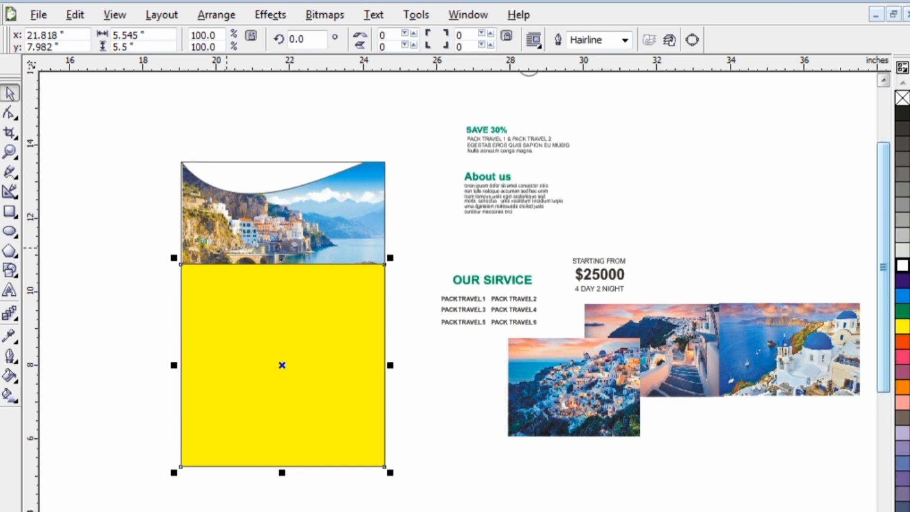
left_click(10, 113)
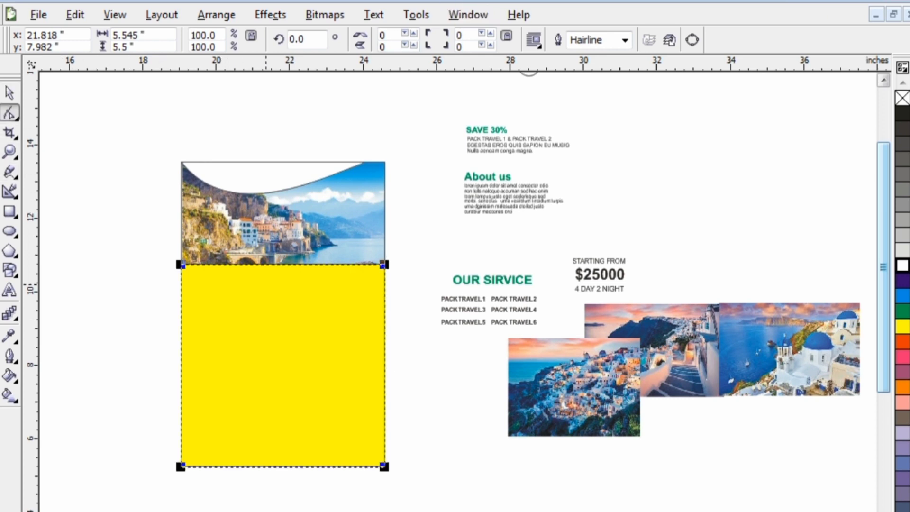
right_click(264, 283)
left_click(303, 295)
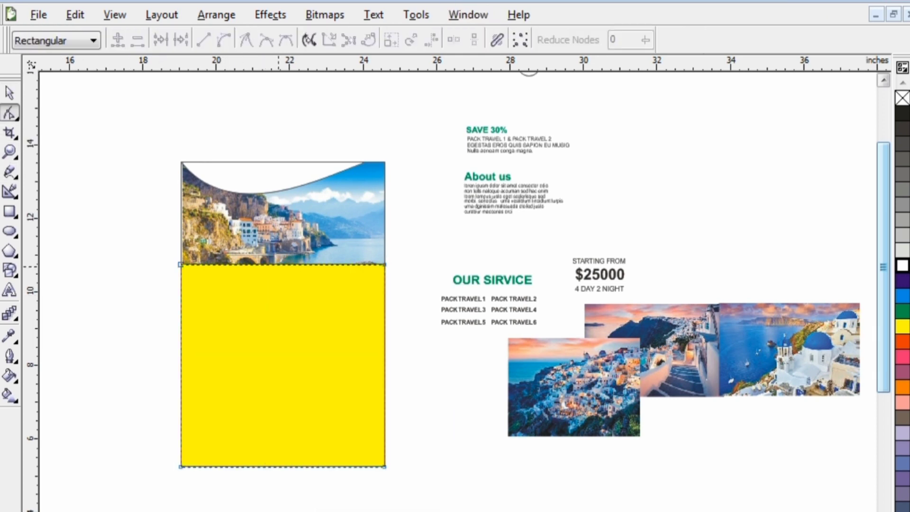
Convert the yellow rectangle's top edge to a curve and bend it down across the bottom of the photo
left_click(278, 265)
left_click(224, 39)
left_click(251, 263)
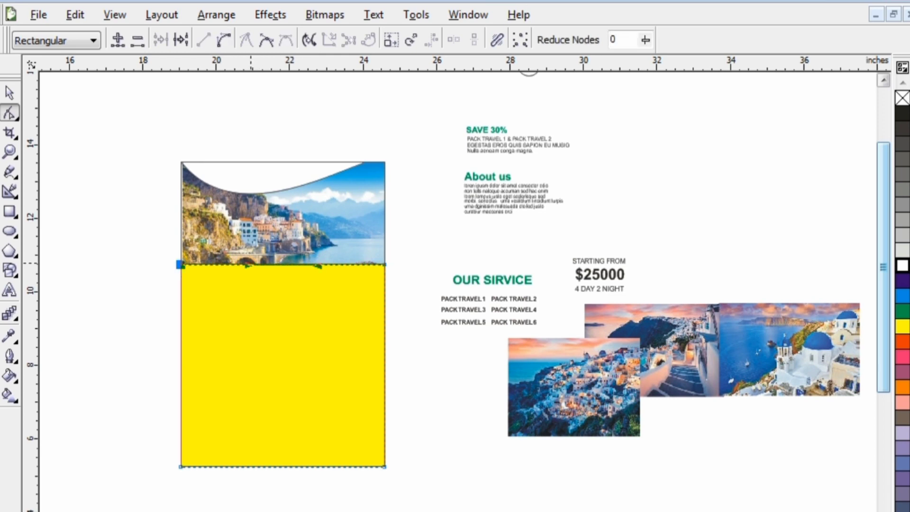
left_click_drag(246, 266, 268, 355)
left_click(385, 264)
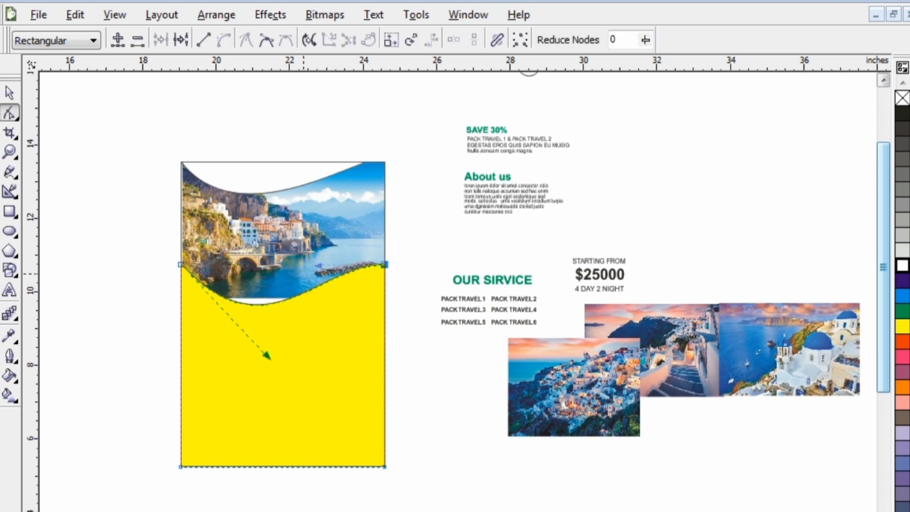
left_click_drag(319, 266, 360, 287)
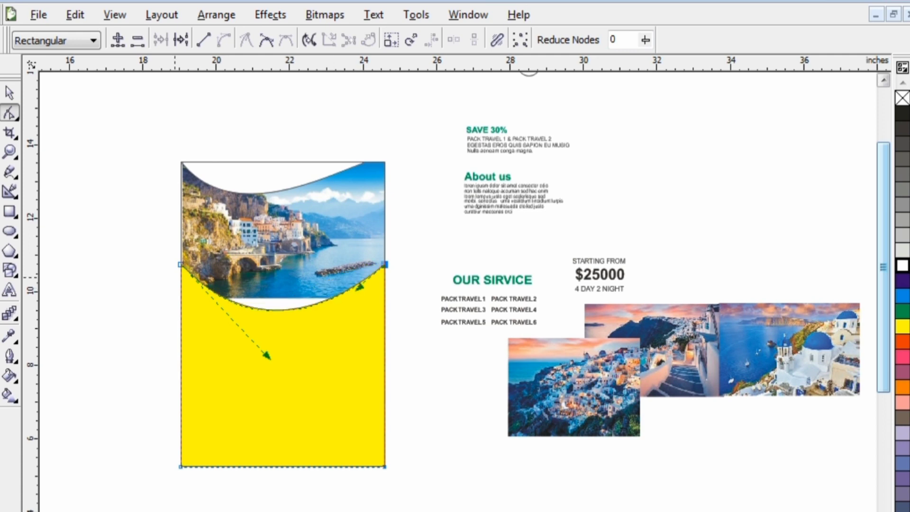
Make the top curve shallower and raise its right end node slightly so the shape covers the photo's straight bottom edge
left_click(181, 263)
left_click_drag(268, 356, 250, 327)
mouse_move(385, 265)
left_mouse_down()
mouse_move(386, 243)
mouse_move(385, 257)
left_mouse_up()
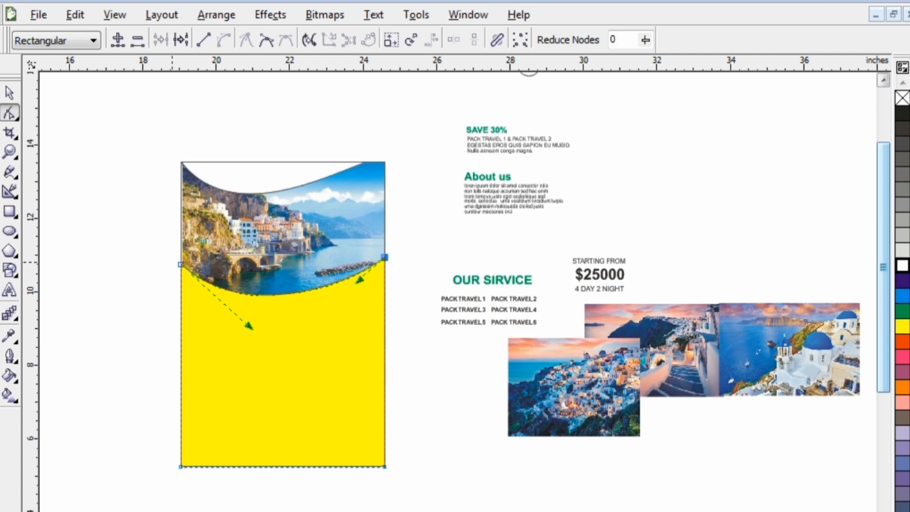
mouse_move(181, 264)
left_mouse_down()
mouse_move(180, 279)
mouse_move(180, 266)
left_mouse_up()
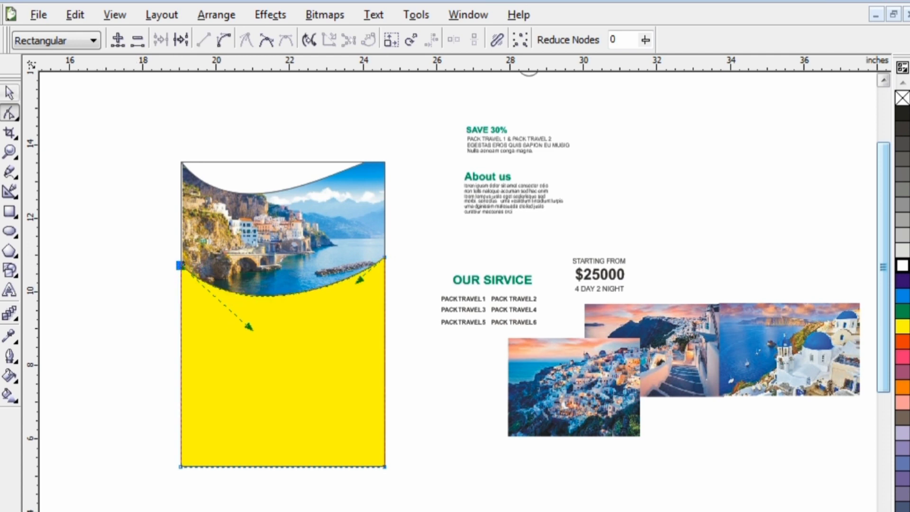
Fill the curved lower shape white and place it inside the page frame with PowerClip
key("space")
left_click(903, 265)
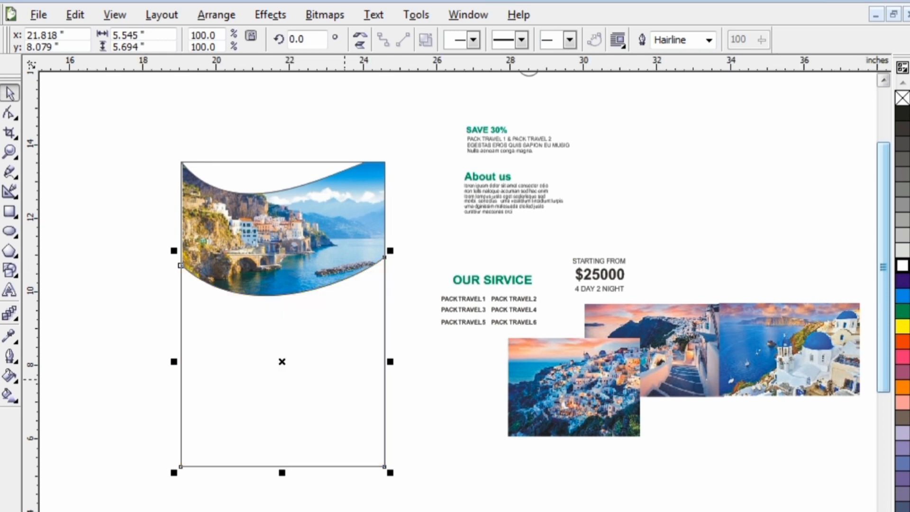
left_click_drag(345, 380, 409, 428)
left_click(270, 14)
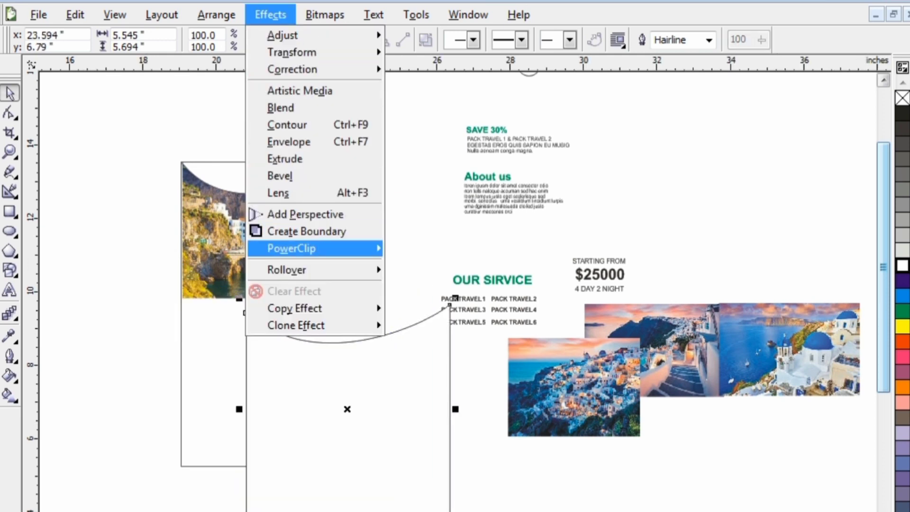
mouse_move(315, 248)
left_click(462, 250)
left_click(343, 313)
Edit the PowerClip contents to align the lower white shape with the page's sides and bottom, leaving the photo's lower edge curved
right_click(343, 313)
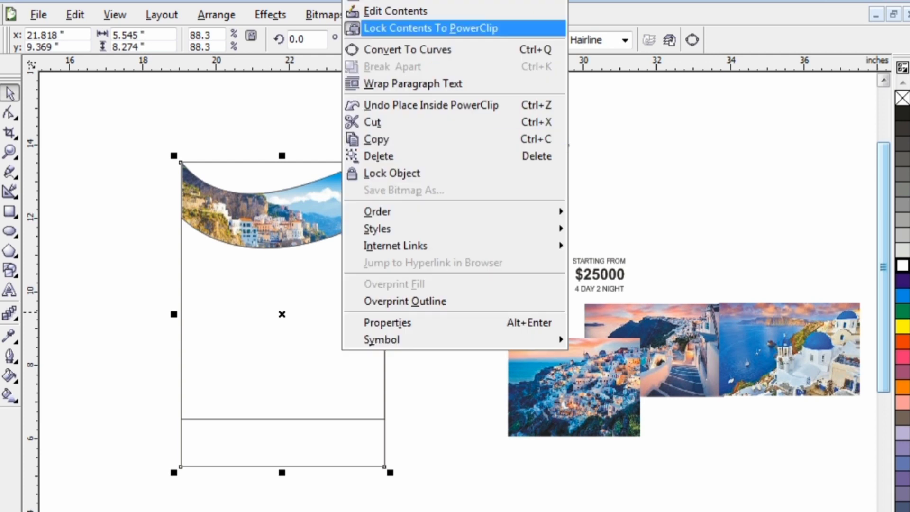
left_click(395, 11)
mouse_move(292, 316)
left_mouse_down()
mouse_move(295, 357)
mouse_move(297, 316)
left_mouse_up()
right_click(298, 317)
left_click(342, 0)
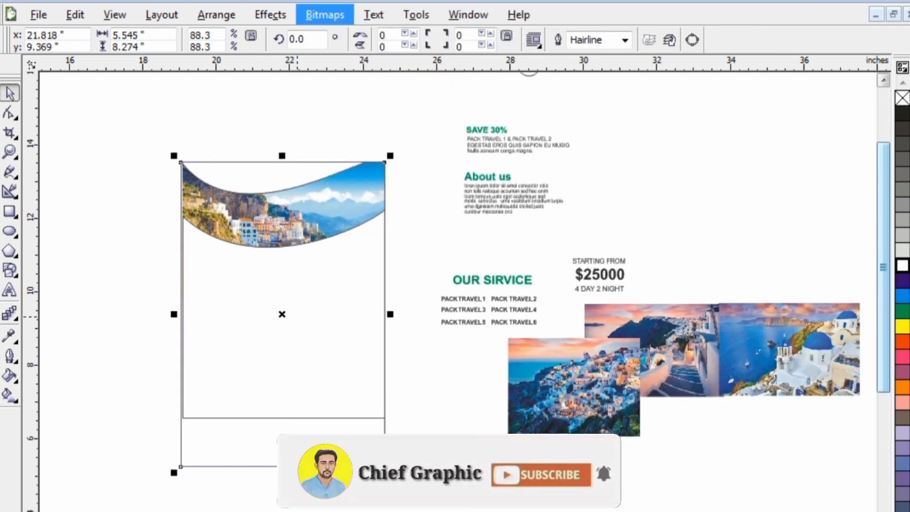
right_click(320, 368)
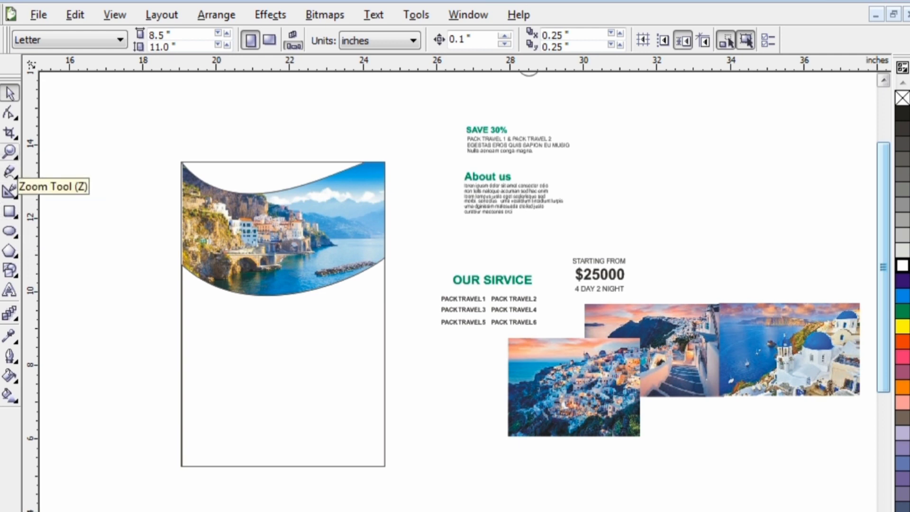
Draw a tall right triangle about 1.56 in by 5.15 in beside the page with Smart Drawing and mirror it horizontally
left_click(10, 172)
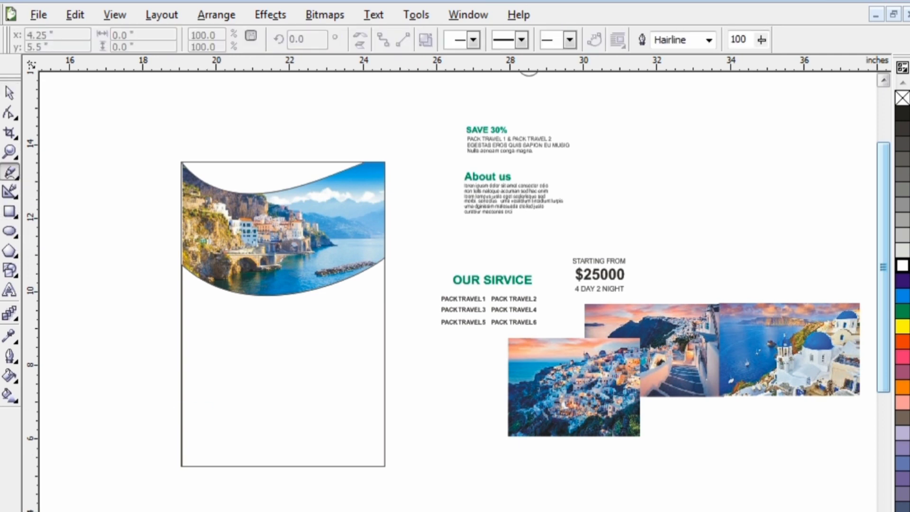
left_click(11, 192)
mouse_move(404, 511)
left_mouse_down()
mouse_move(472, 342)
mouse_move(465, 491)
left_mouse_up()
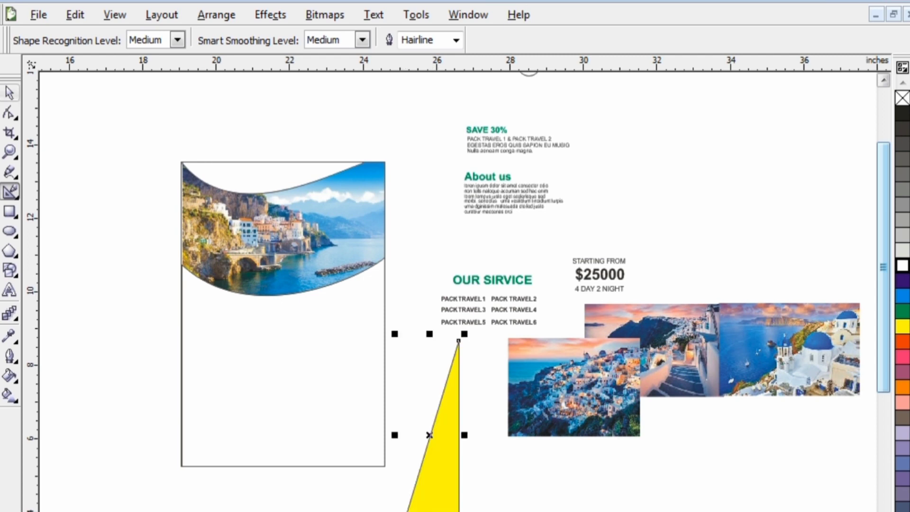
key("space")
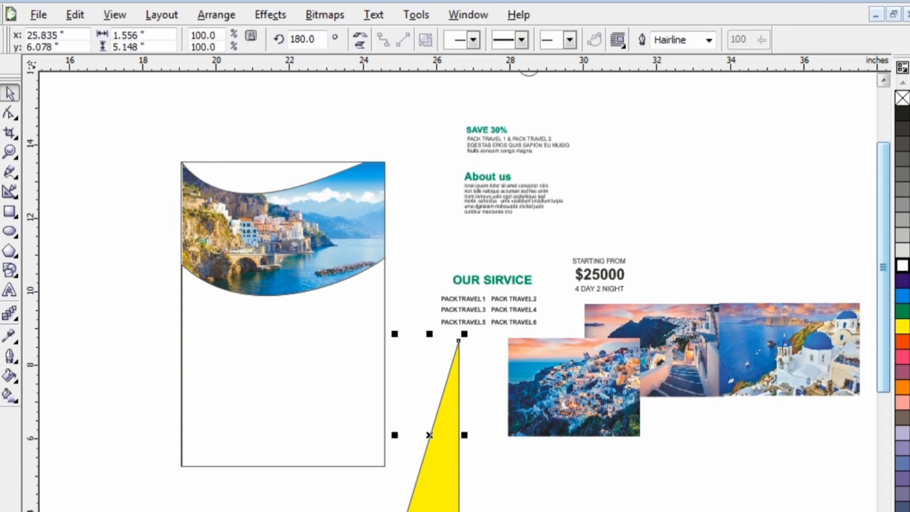
left_click(360, 35)
Rotate the yellow triangle about 90° so its long side lies flat, and place it just below the page's lower right corner
left_click(437, 489)
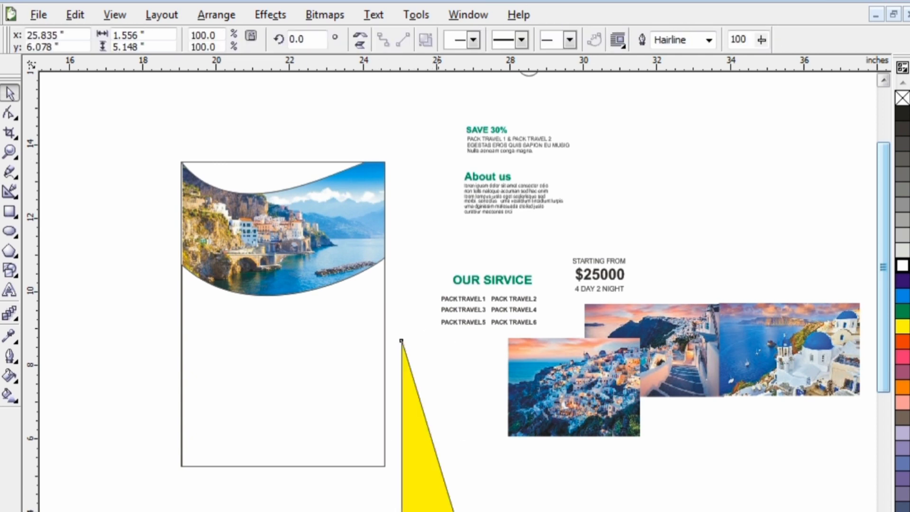
left_click_drag(465, 511, 426, 396)
left_click(416, 423)
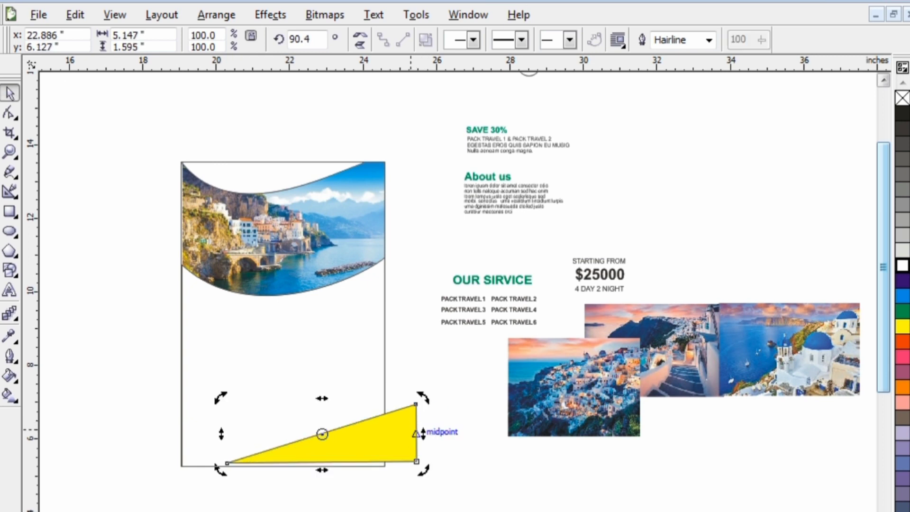
left_click_drag(406, 429, 458, 480)
Convert the triangle's bottom edge to a curve, bow it downward, and lower the triangle's upper right corner node
key("F10")
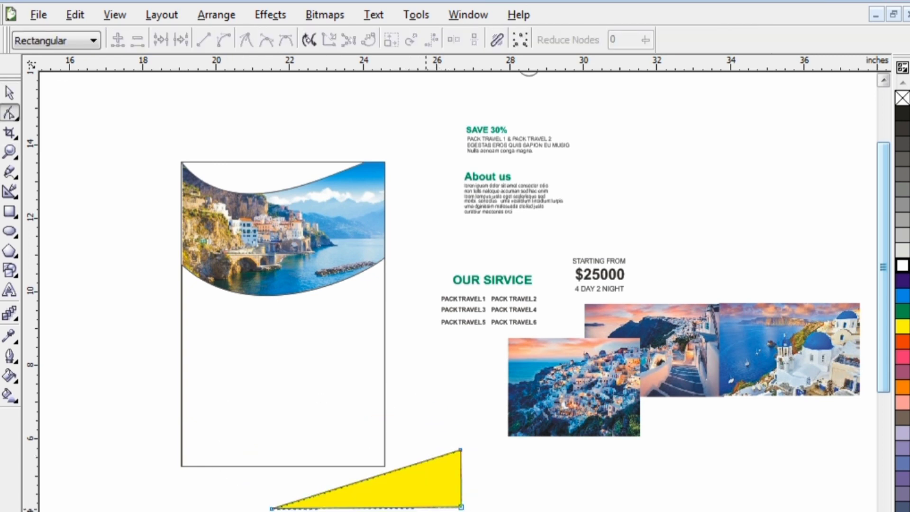
left_click(425, 509)
left_click(224, 40)
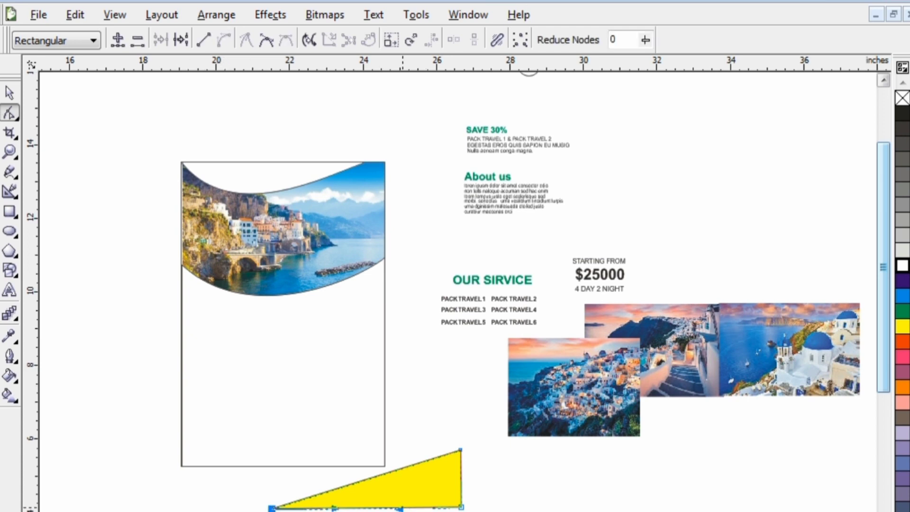
key("End")
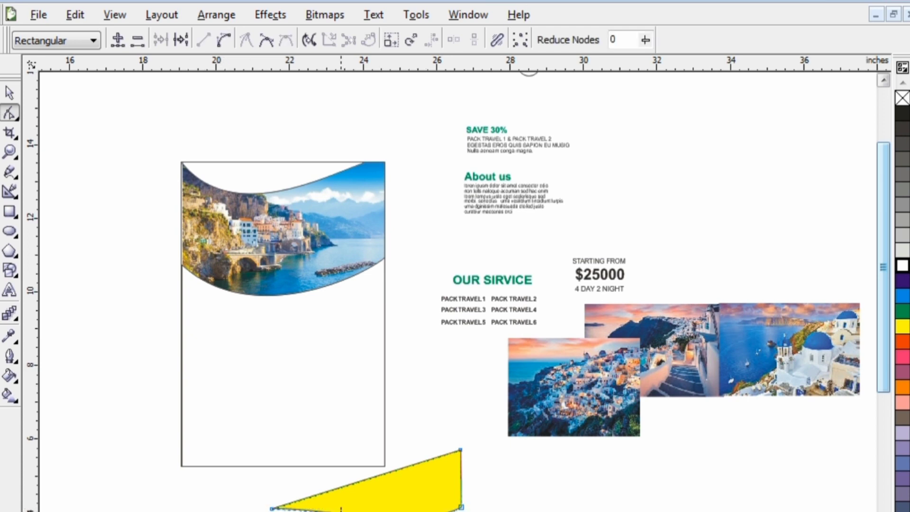
left_click(341, 509)
left_click(274, 509)
left_click(334, 490)
left_click_drag(460, 449, 460, 470)
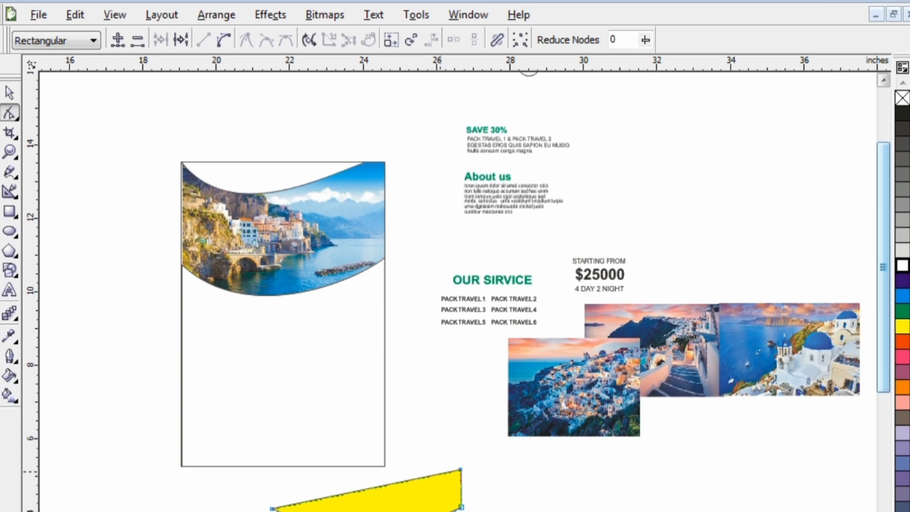
Convert the yellow triangle's upper edge to a curve and bow it downward to form a crescent
left_click(439, 473)
left_click(460, 469)
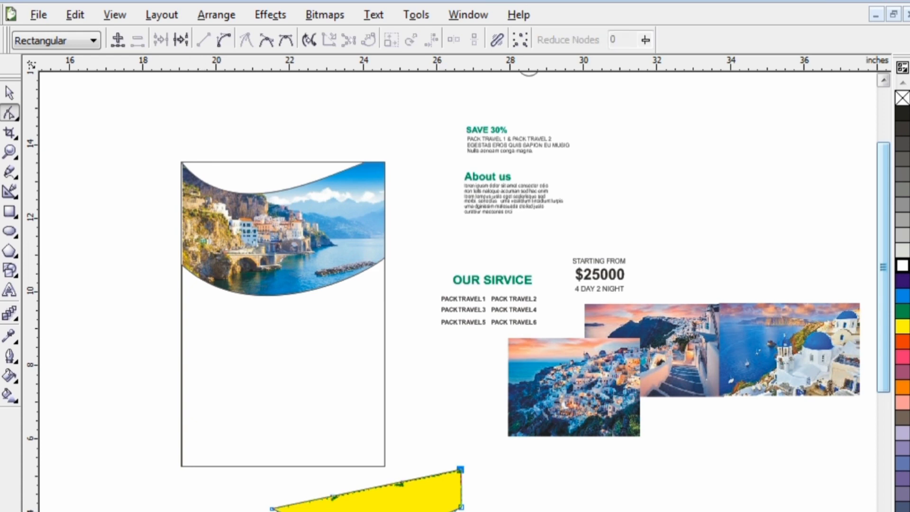
left_click(460, 463)
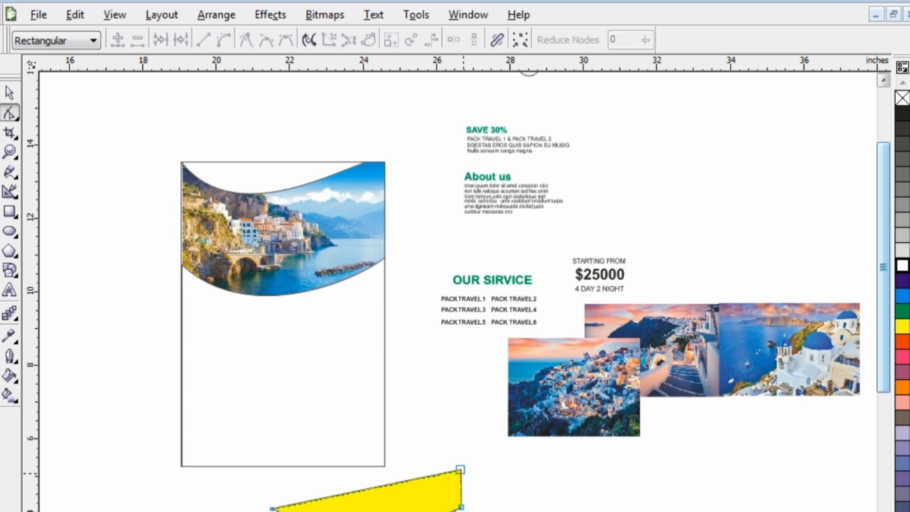
left_click(409, 482)
left_click_drag(398, 484, 338, 511)
Enlarge the yellow crescent to about 7.18 in by 2.33 in and place it across the page below the photo
left_click(9, 93)
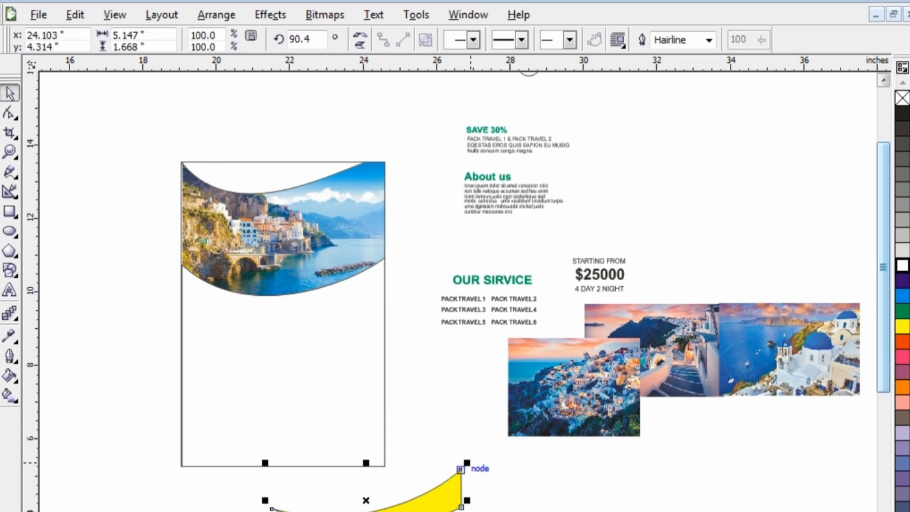
left_click_drag(461, 469, 545, 405)
left_click_drag(519, 486, 441, 281)
left_click(440, 282)
left_click(466, 221)
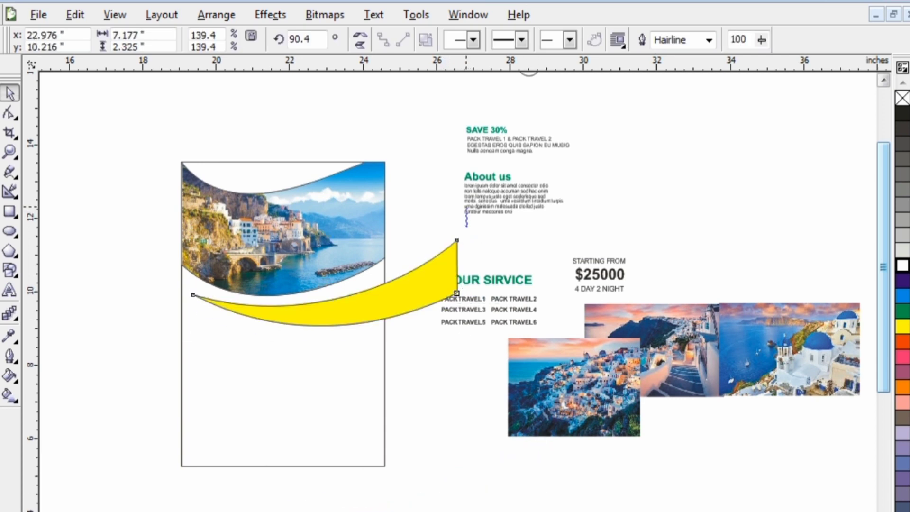
Rotate the yellow crescent to about 97.5° and shift it lower and further right across the page's right edge
left_click(448, 265)
left_click(454, 260)
left_click_drag(465, 236, 465, 213)
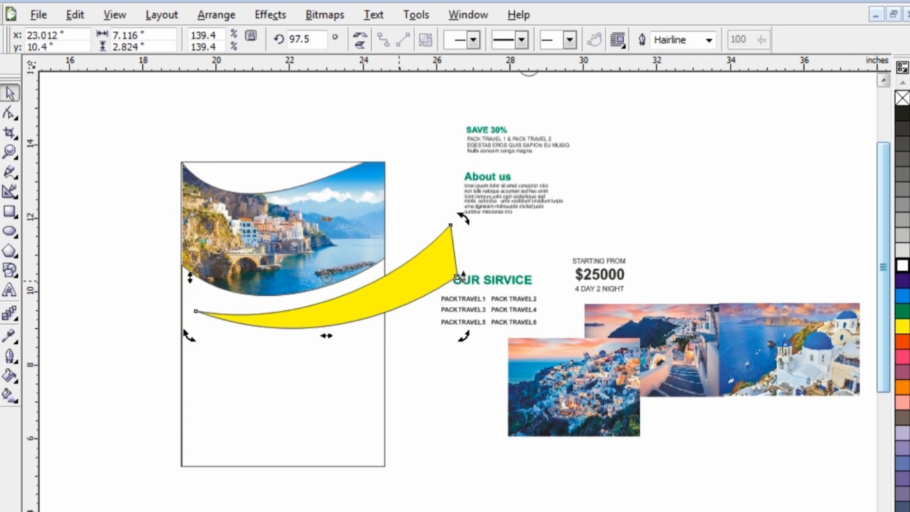
left_click_drag(399, 280, 430, 339)
Place the yellow crescent inside the page rectangle as PowerClip content
left_click(216, 15)
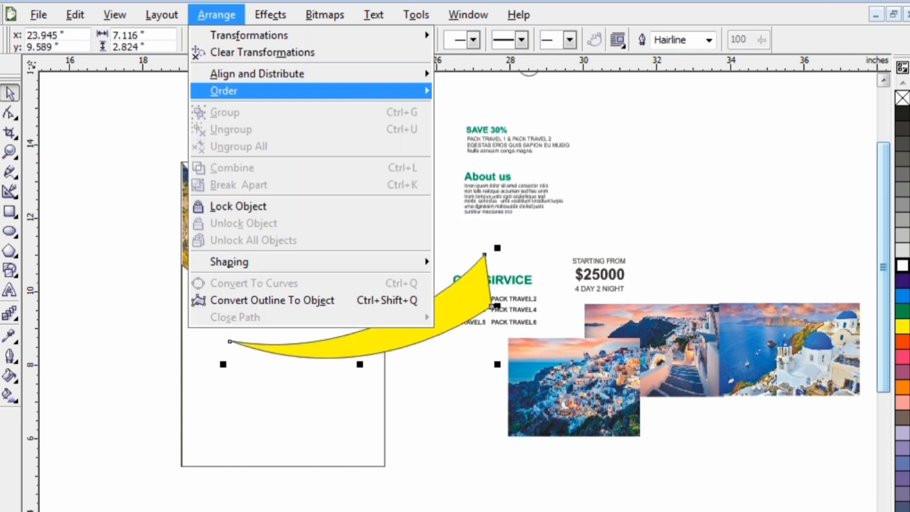
mouse_move(270, 15)
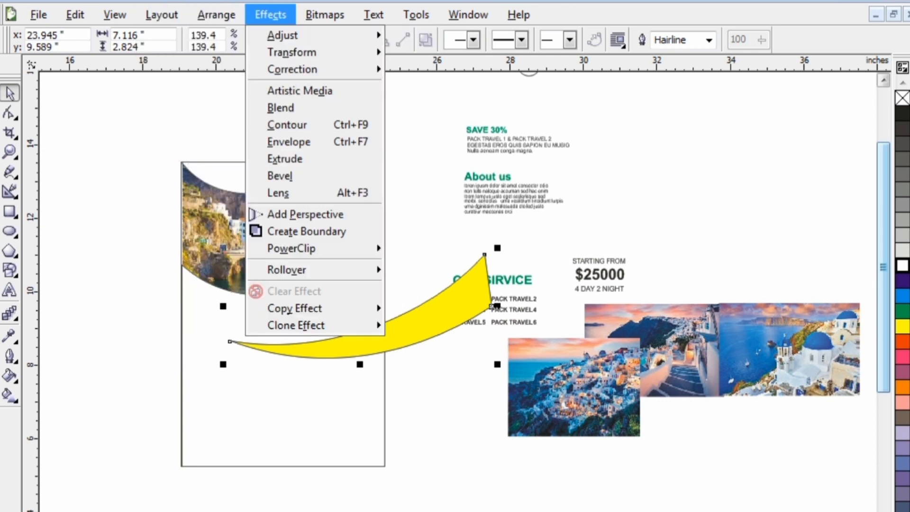
mouse_move(304, 248)
left_click(434, 248)
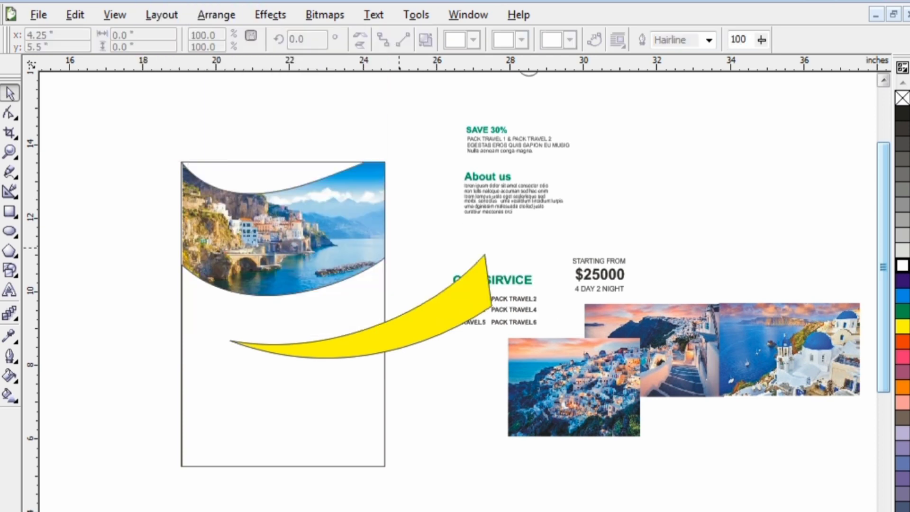
left_click(330, 318)
Edit the PowerClip contents to position the yellow crescent just under the photo's curved lower edge, extending past the page's right side
right_click(331, 318)
left_click(385, 10)
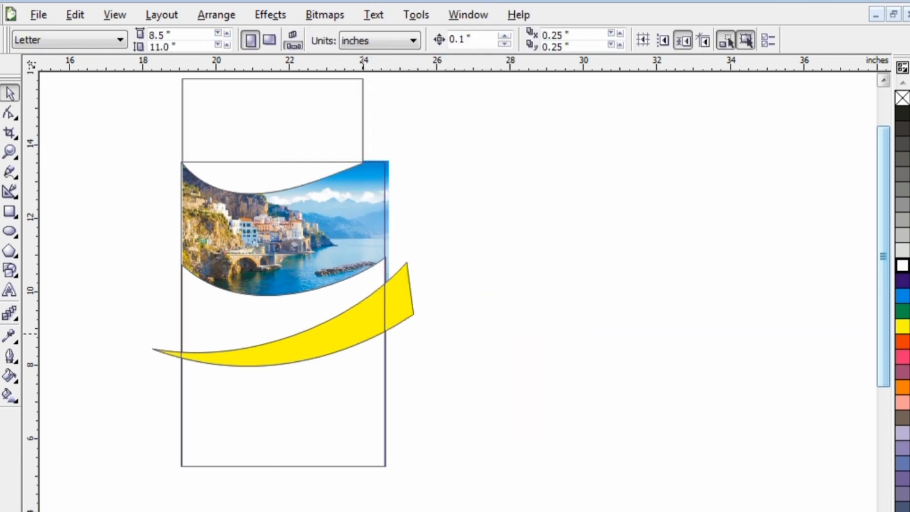
left_click_drag(362, 333, 480, 287)
left_click_drag(413, 293, 359, 290)
right_click(424, 282)
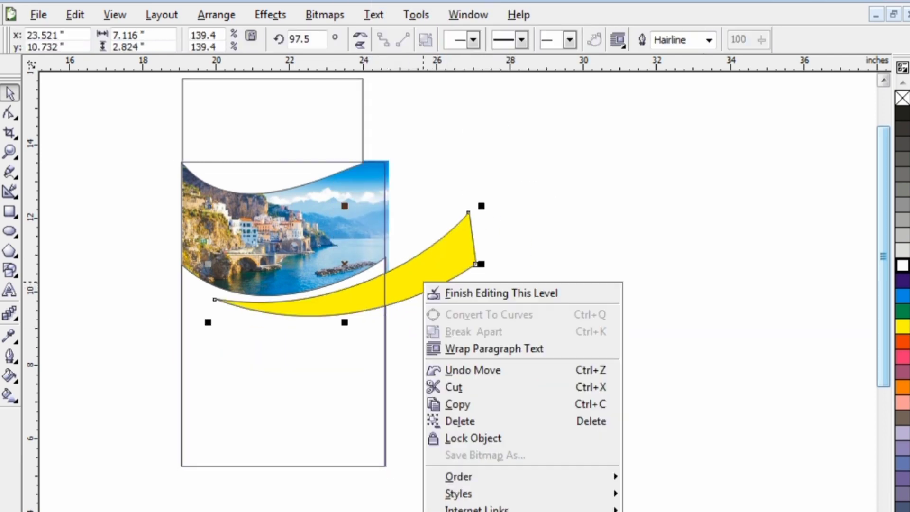
left_click(469, 293)
left_click(462, 299)
left_click(413, 298)
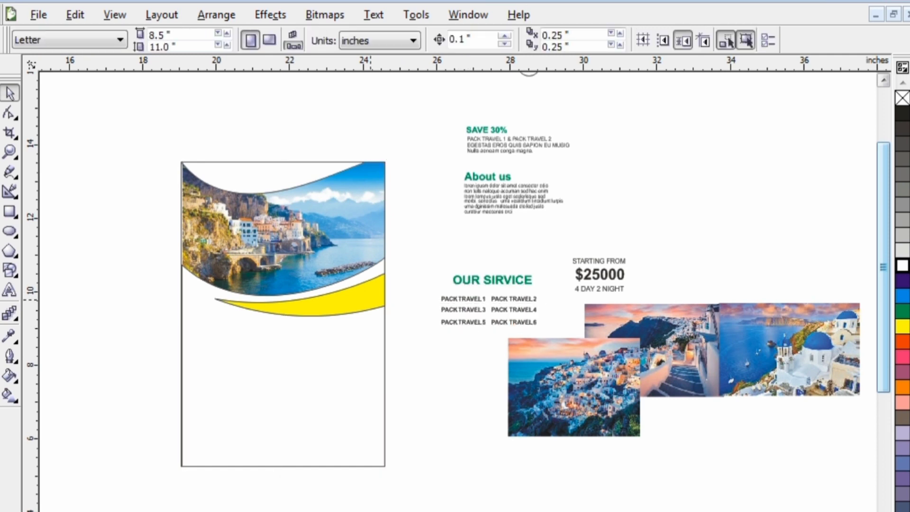
Edit the PowerClip contents to recolor the yellow crescent orange-red
left_click(363, 295)
right_click(364, 351)
left_click(386, 10)
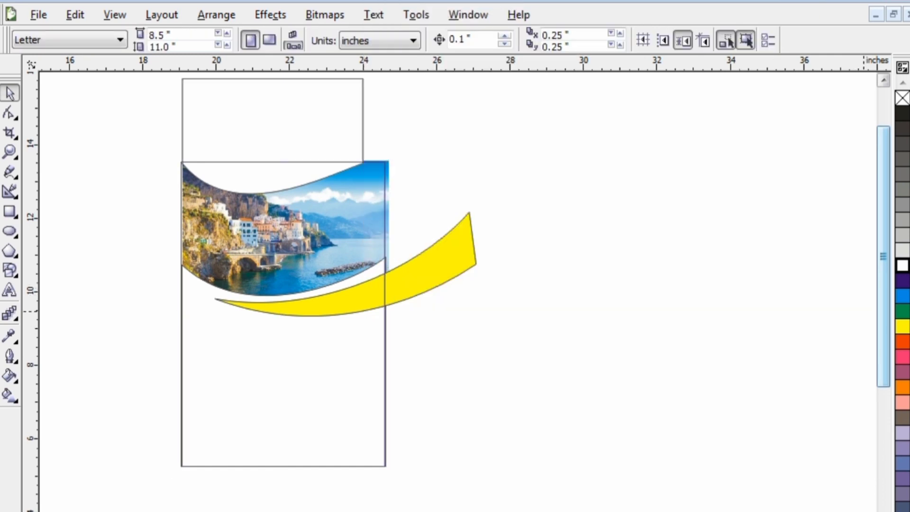
left_click(442, 267)
left_click(902, 341)
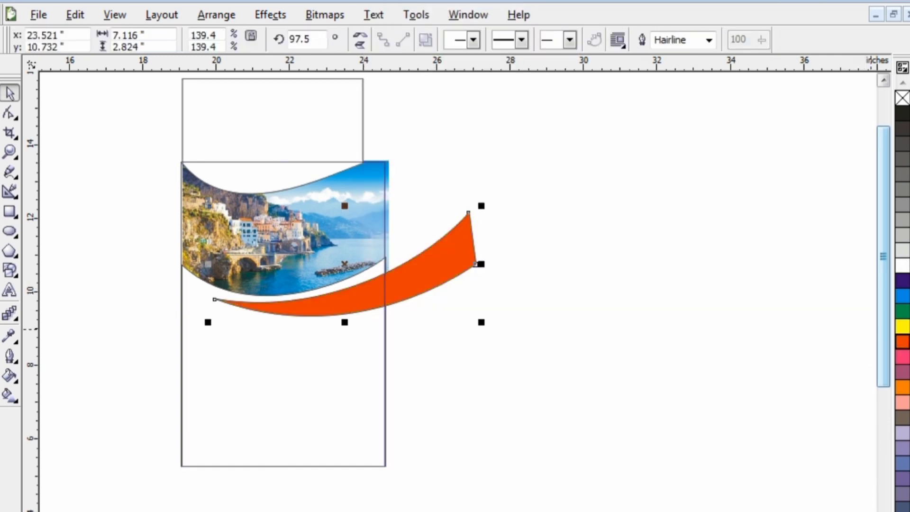
right_click(396, 268)
left_click(427, 283)
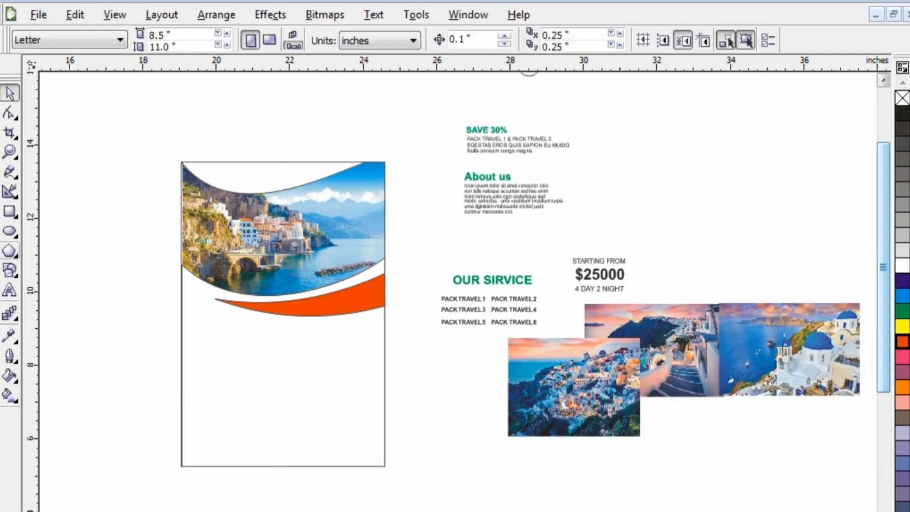
Draw an unfilled circle, enlarge it to about 1.68 in across, and place it over the photo's lower right curve
left_click(9, 231)
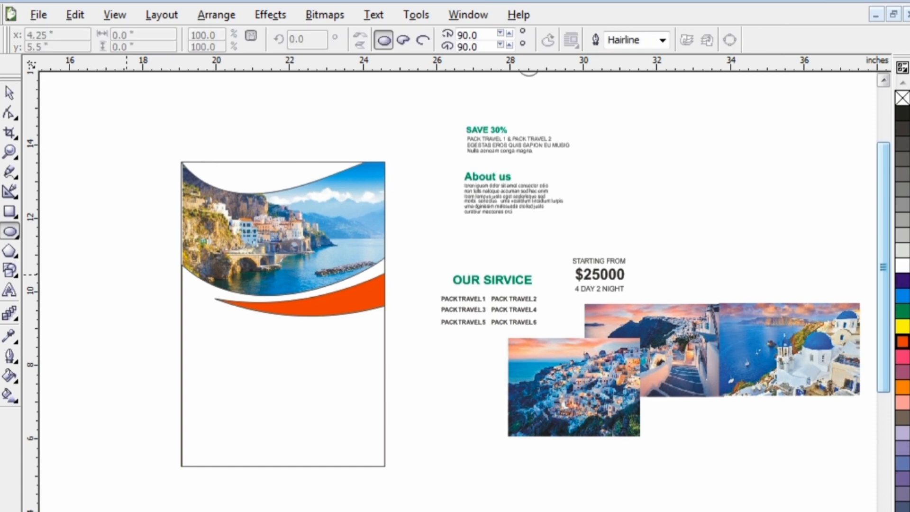
left_click_drag(129, 268, 171, 318)
key("space")
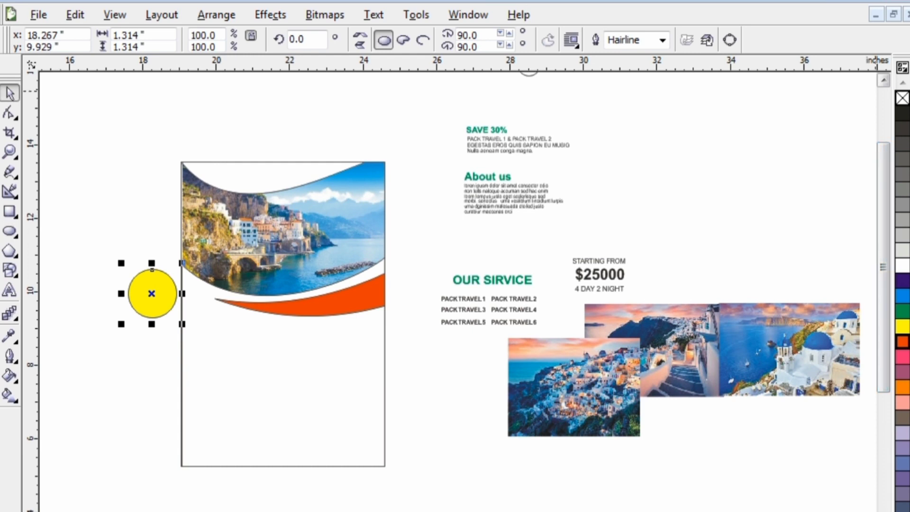
key("ctrl+z")
left_click_drag(182, 324, 378, 286)
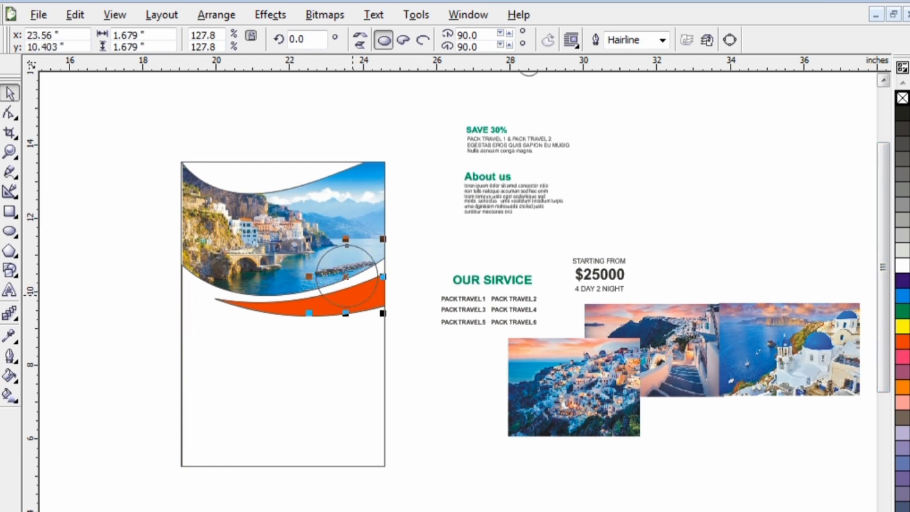
Try to copy and paste the circle, move the duplicate to the right of the page, and delete it
right_click(358, 296)
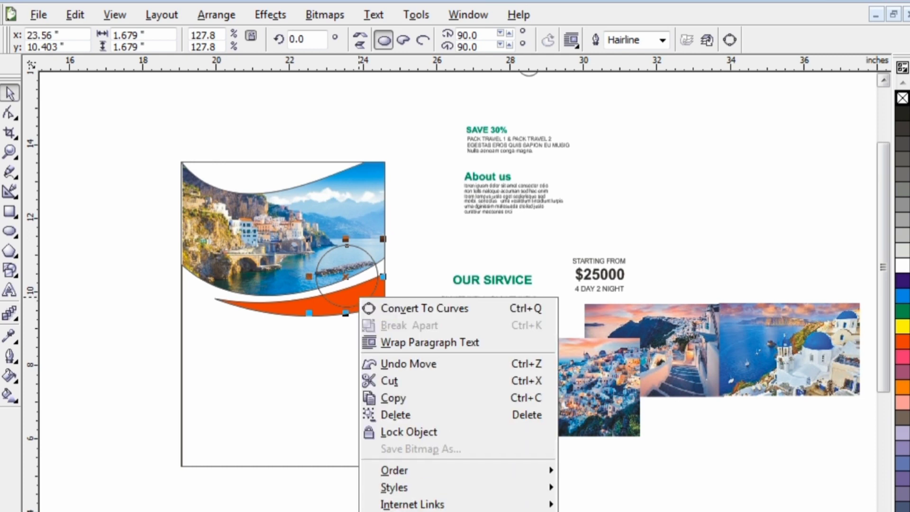
left_click(381, 398)
right_click(409, 386)
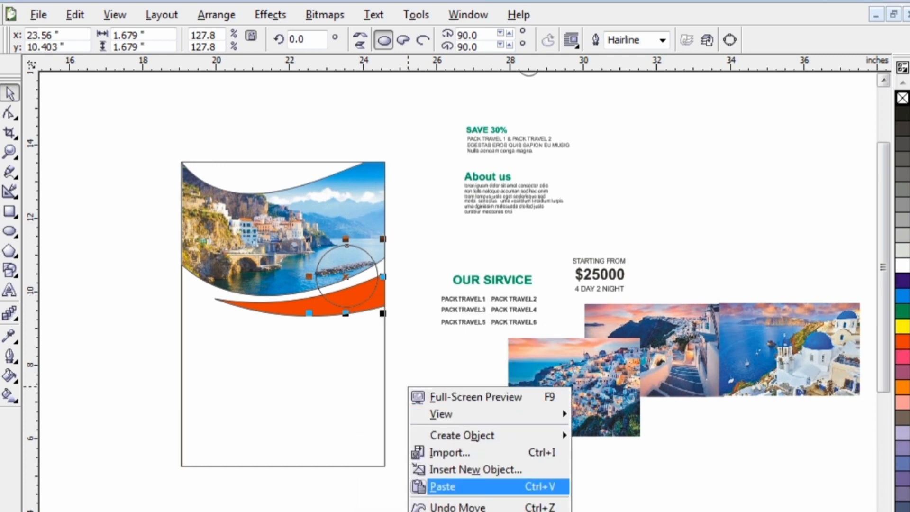
left_click(474, 469)
left_click(636, 191)
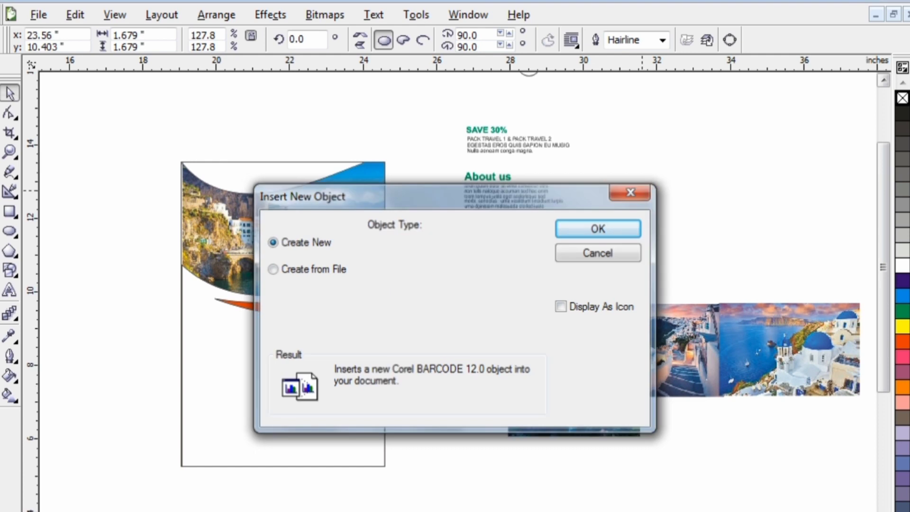
right_click(432, 338)
left_click(467, 438)
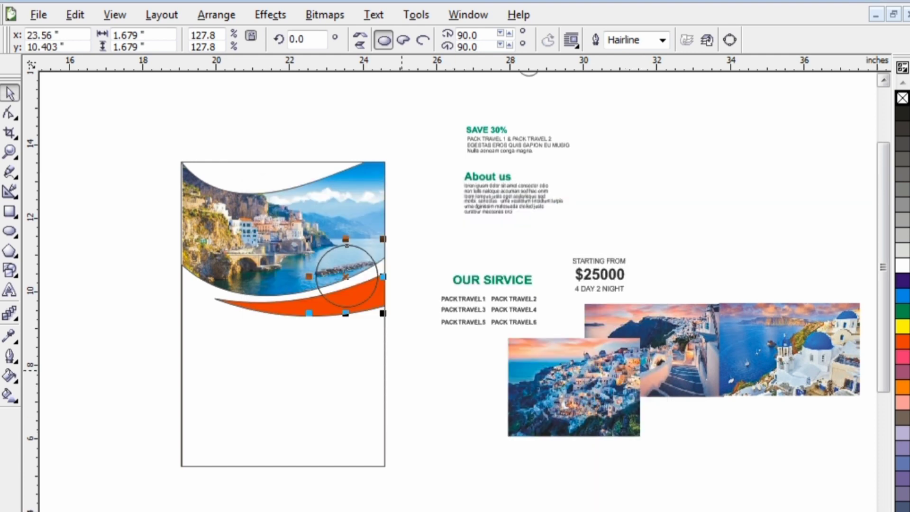
left_click_drag(347, 276, 445, 365)
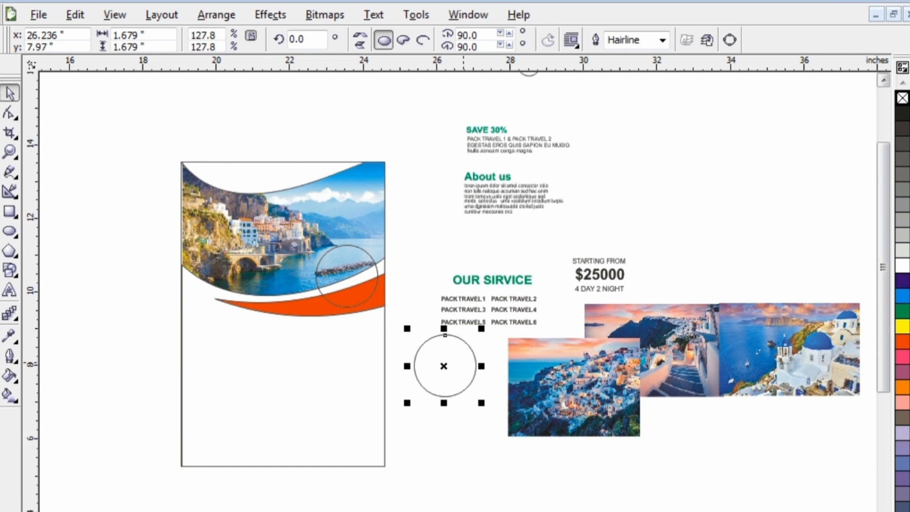
key("Delete")
Shrink the circle to about 1.63 in across and move it slightly up and right over the photo's curve
left_click(372, 260)
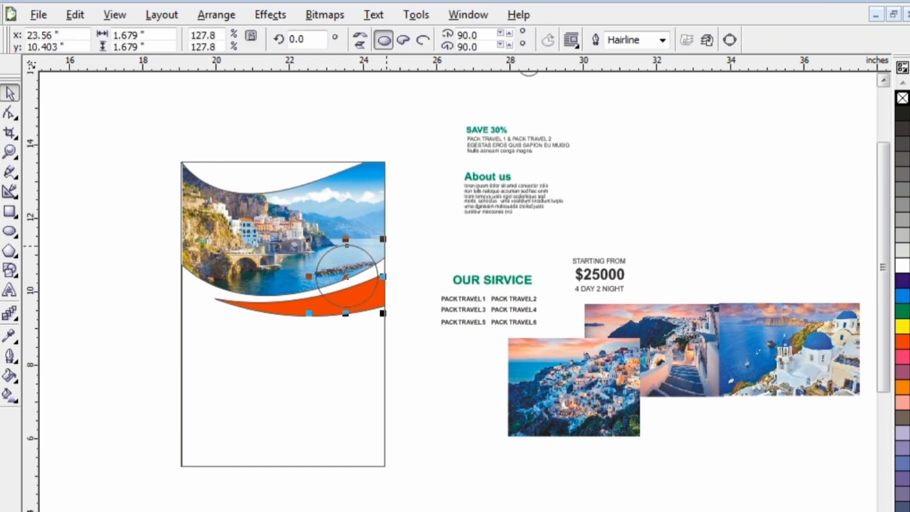
mouse_move(382, 239)
left_mouse_down()
mouse_move(365, 256)
mouse_move(381, 241)
left_mouse_up()
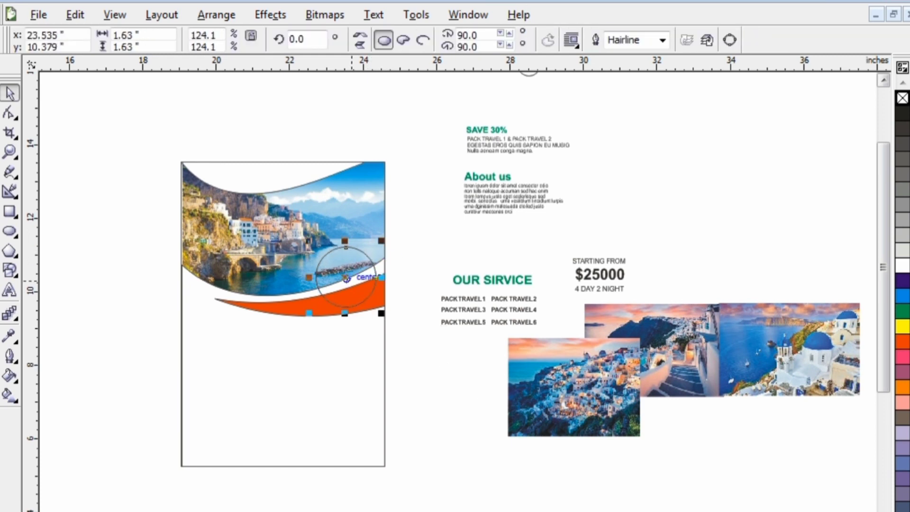
left_click(360, 277)
left_click_drag(361, 277, 364, 271)
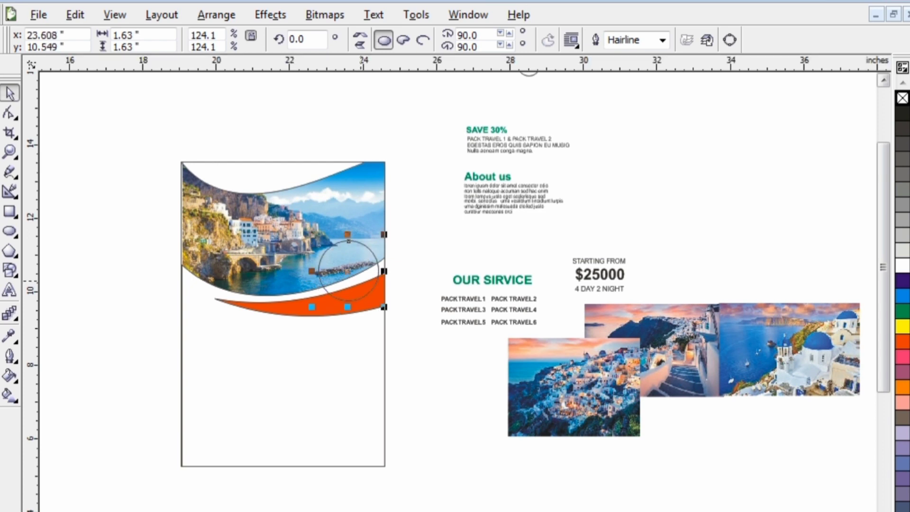
key("Delete")
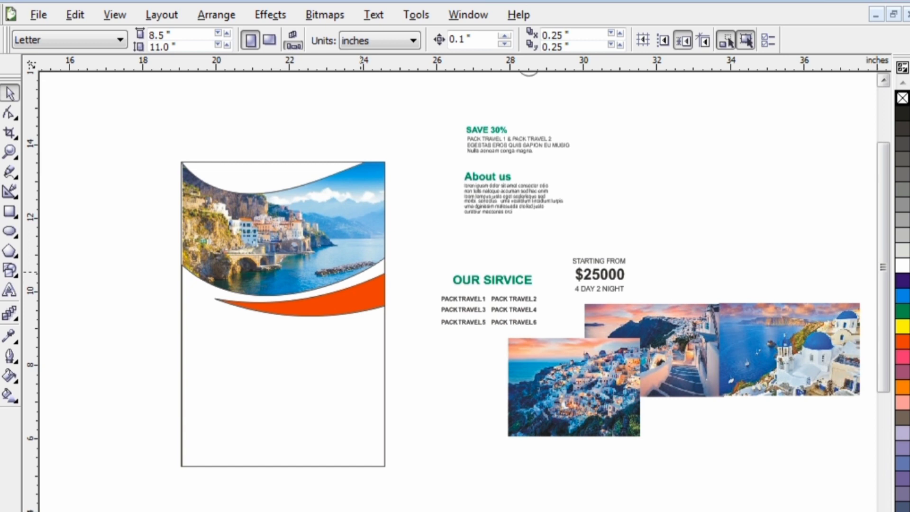
key("ctrl+z")
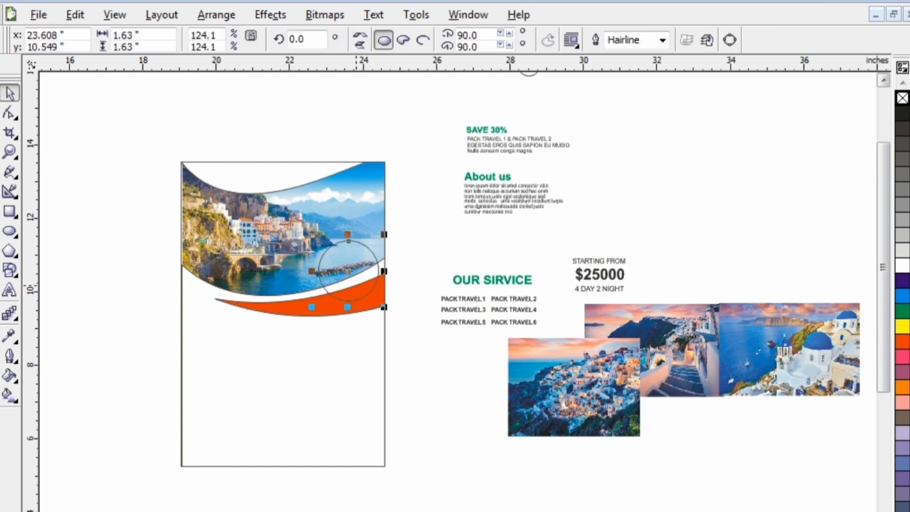
Place two copies of the circle along the photo's lower curve and adjust their spacing toward the left side
left_click_drag(364, 299, 293, 318)
left_click_drag(349, 271, 211, 284)
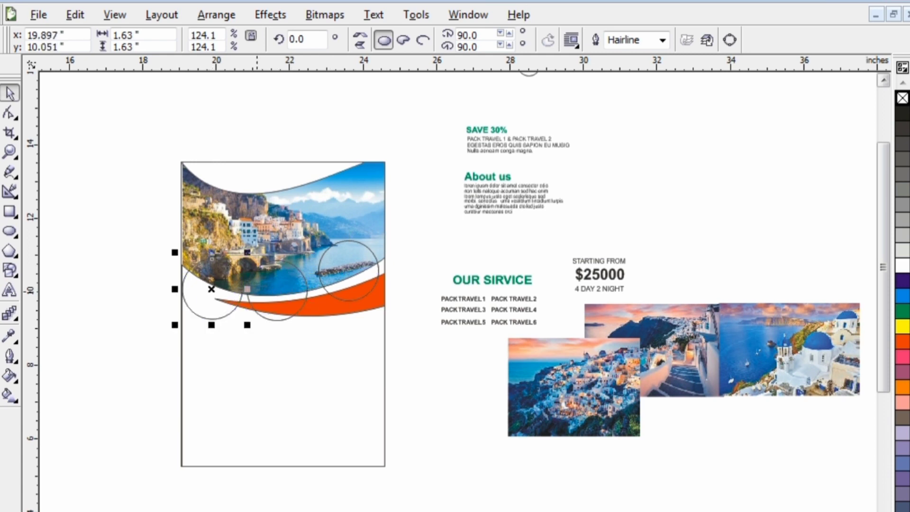
left_click_drag(266, 284, 274, 283)
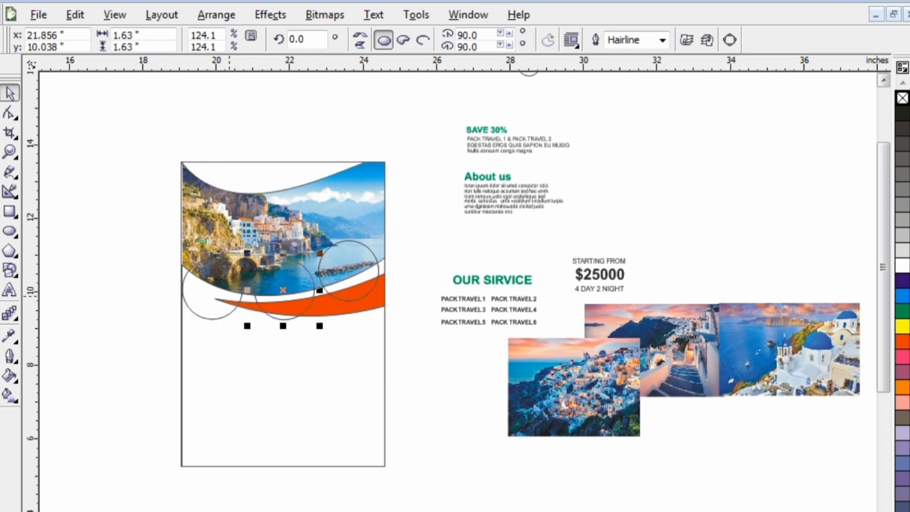
left_click_drag(212, 319, 217, 319)
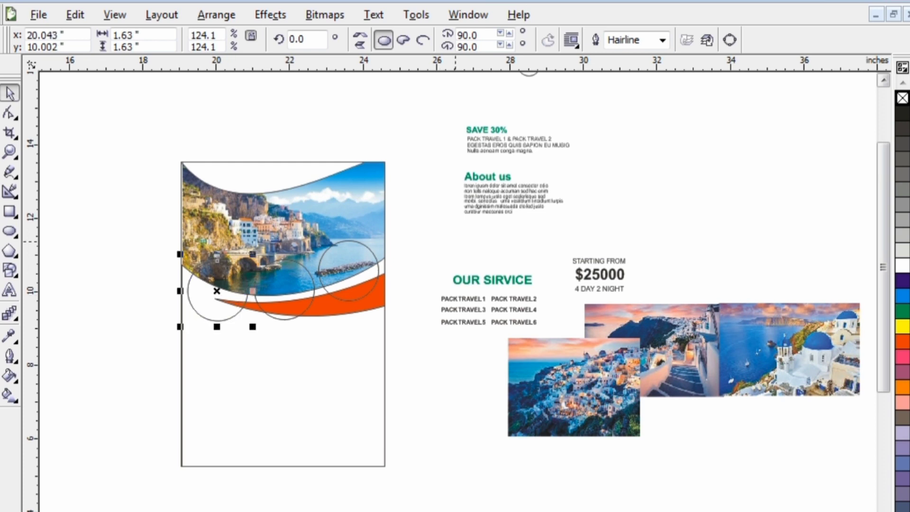
Scale the three circles together to span about 4.84 in by 2.03 in and shift the middle one slightly right
left_click_drag(421, 229, 179, 365)
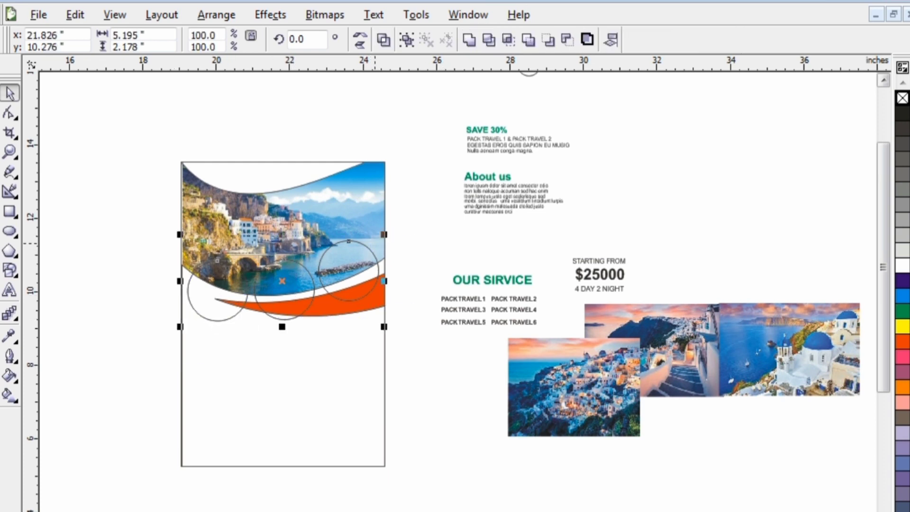
left_click_drag(384, 234, 371, 240)
left_click_drag(300, 275, 310, 274)
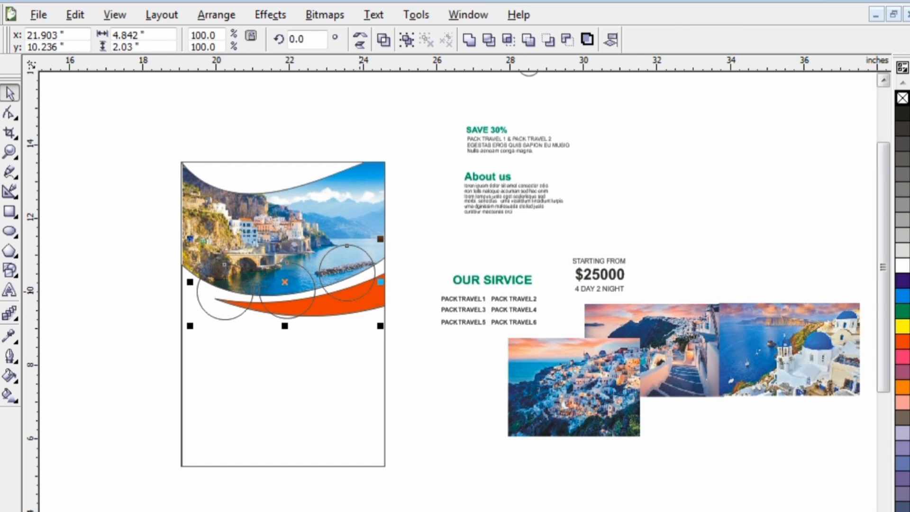
Set the outline width of the three selected circles to 6 pt
key("F12")
left_click(354, 222)
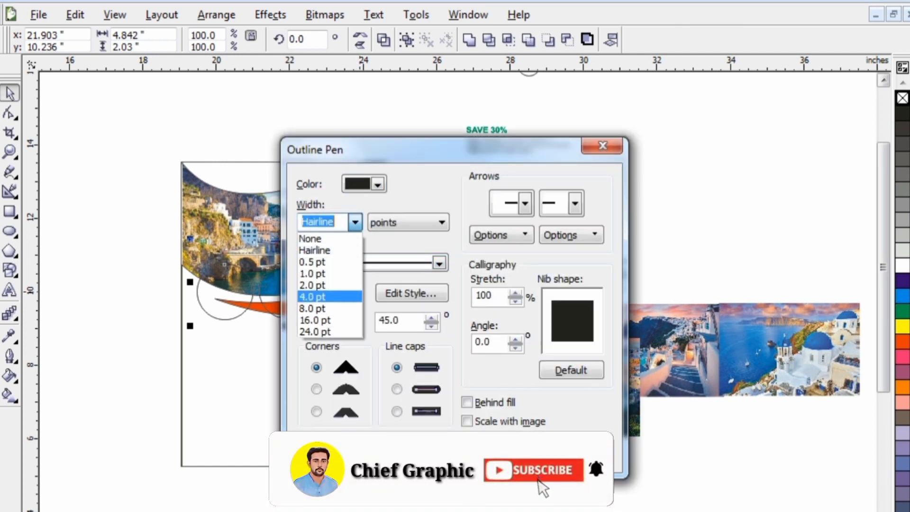
left_click(322, 296)
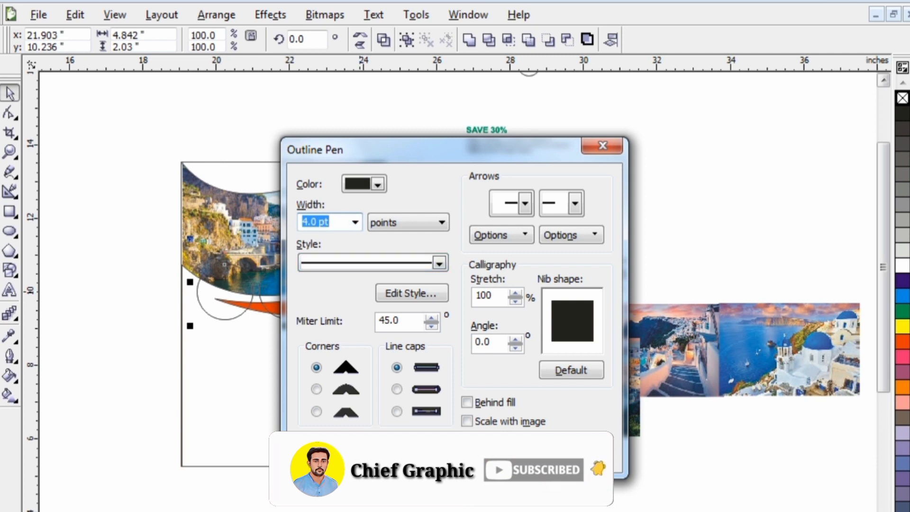
left_click(306, 221)
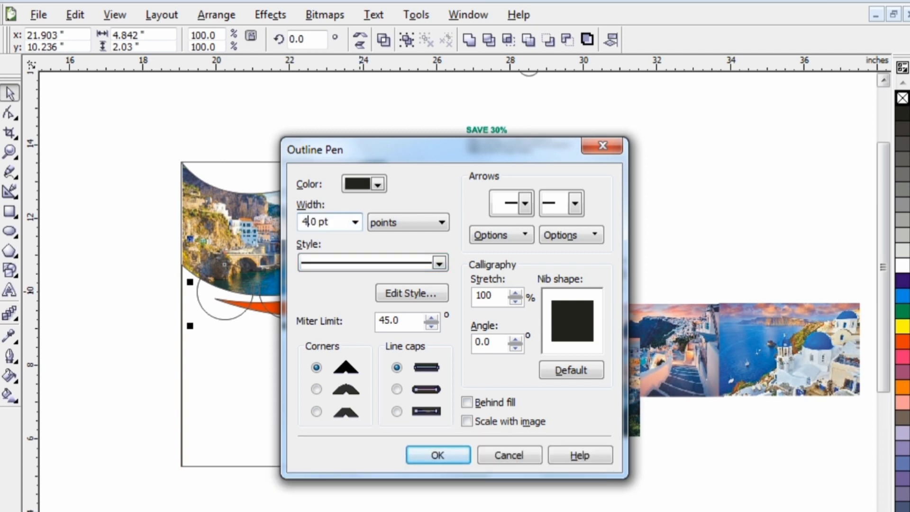
key("BackSpace")
type("6")
key("Return")
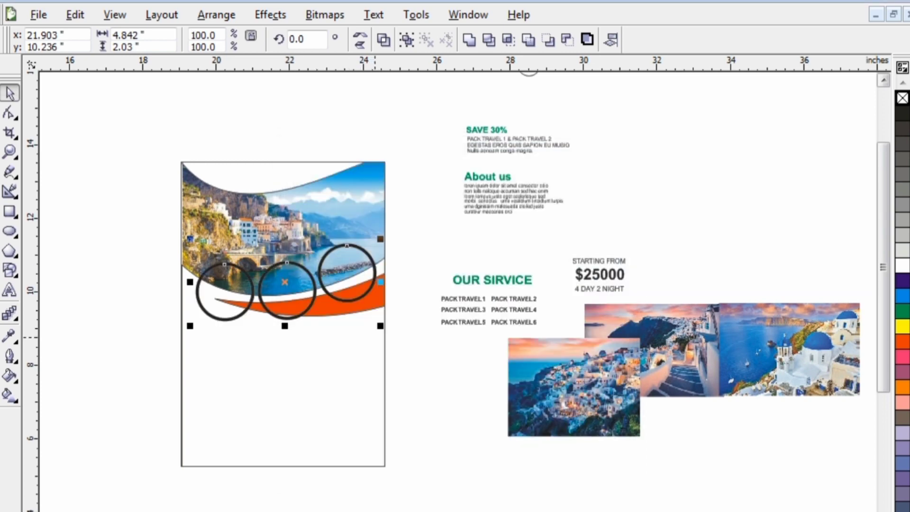
Change the outline colour of the three circles to pink
key("F12")
left_click(378, 185)
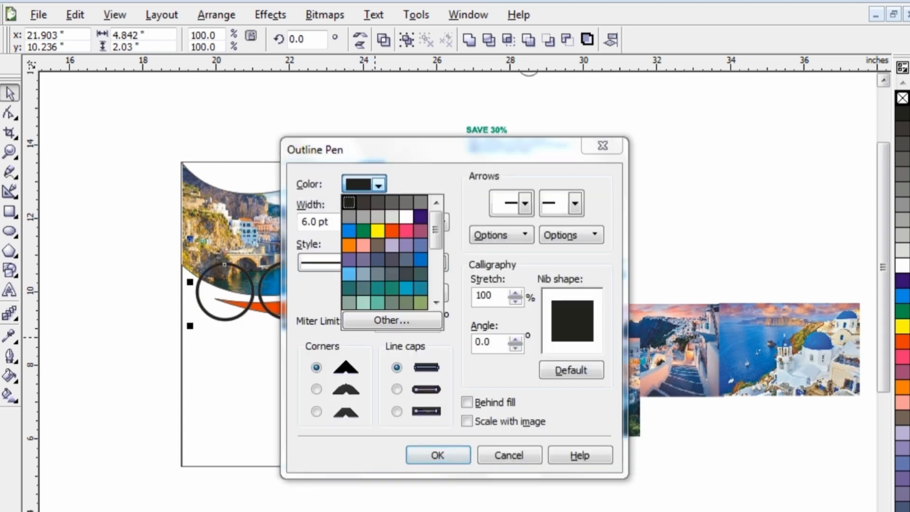
left_click(406, 231)
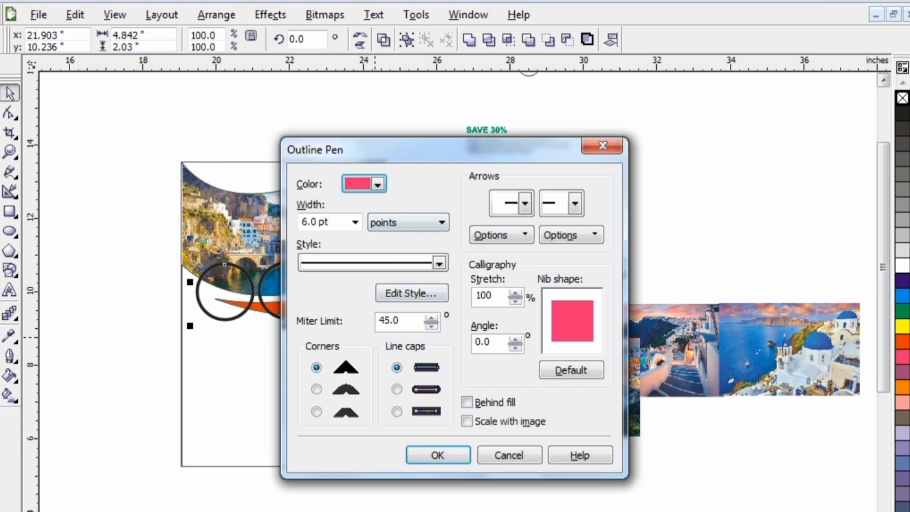
key("Return")
key("Escape")
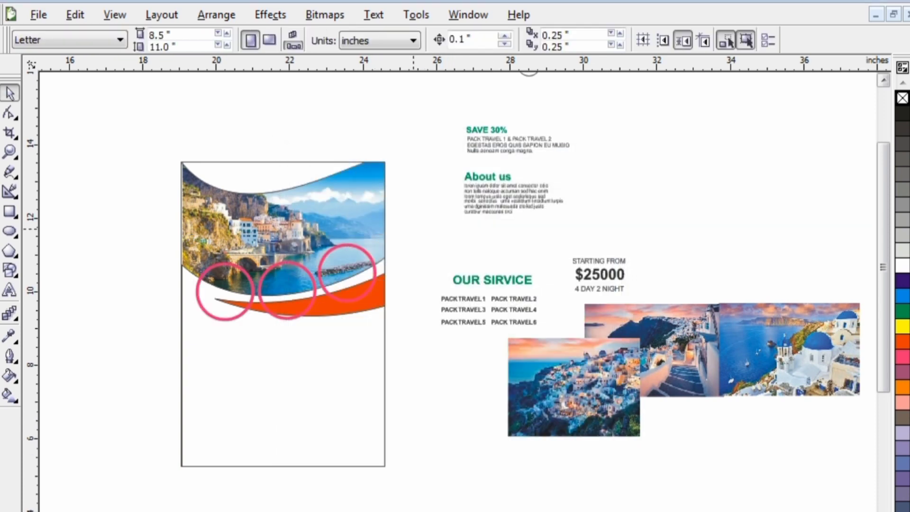
PowerClip the hillside village photo with the sunset sky inside the left circle
left_click_drag(413, 229, 169, 347)
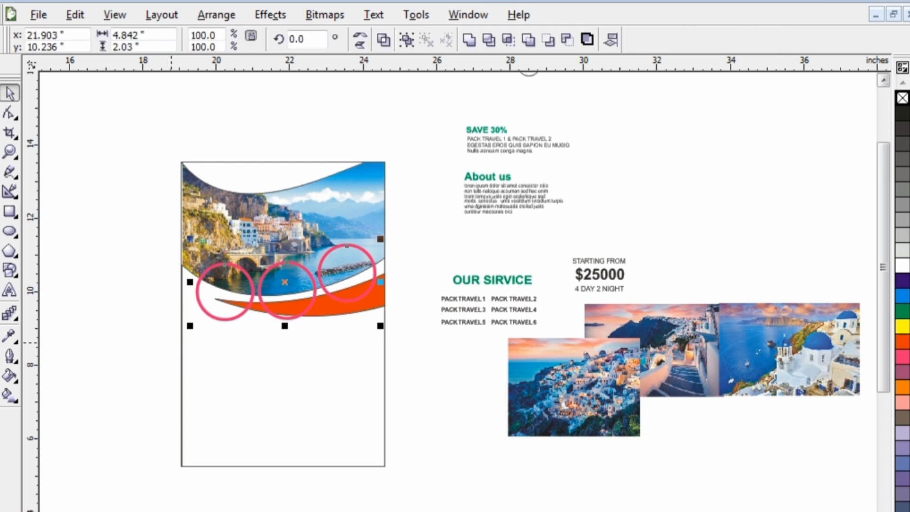
left_click(391, 408)
left_click(574, 387)
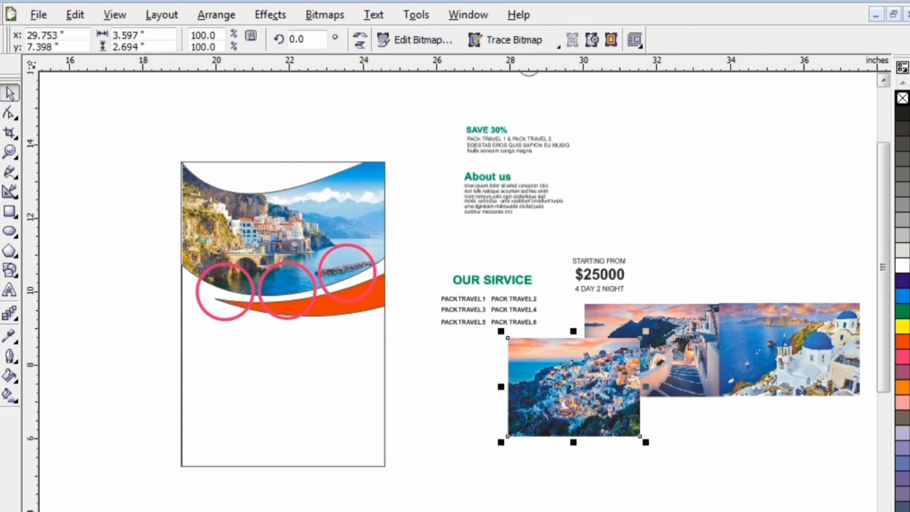
left_click(325, 14)
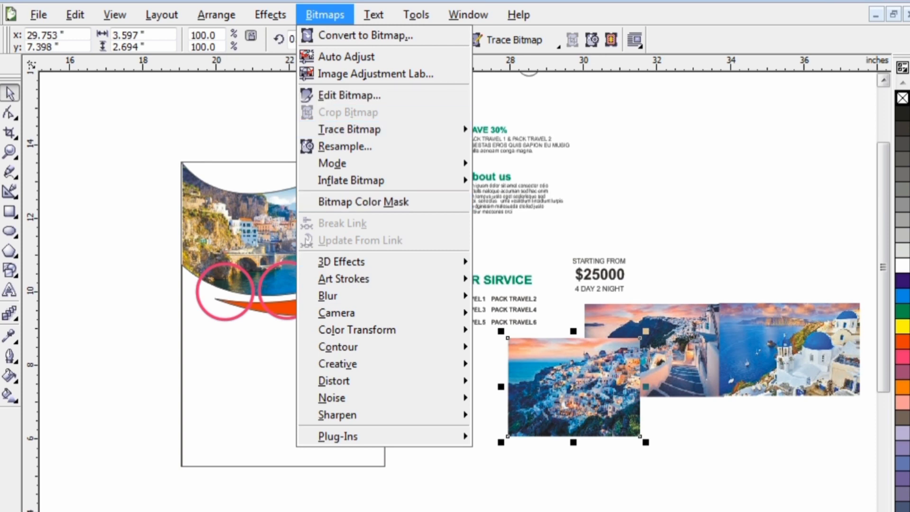
mouse_move(270, 14)
mouse_move(318, 248)
left_click(407, 249)
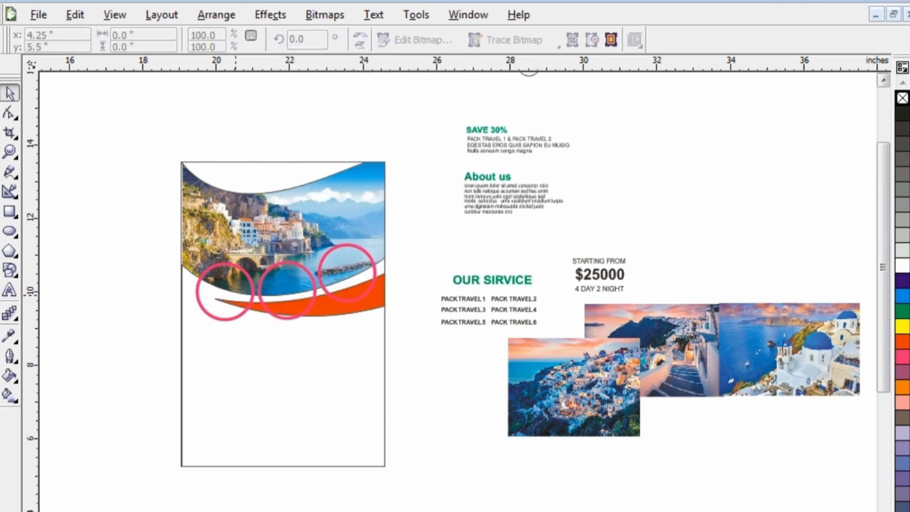
left_click(225, 291)
PowerClip the stairway photo with the dark headland inside the middle circle
left_click(654, 361)
key("alt+c")
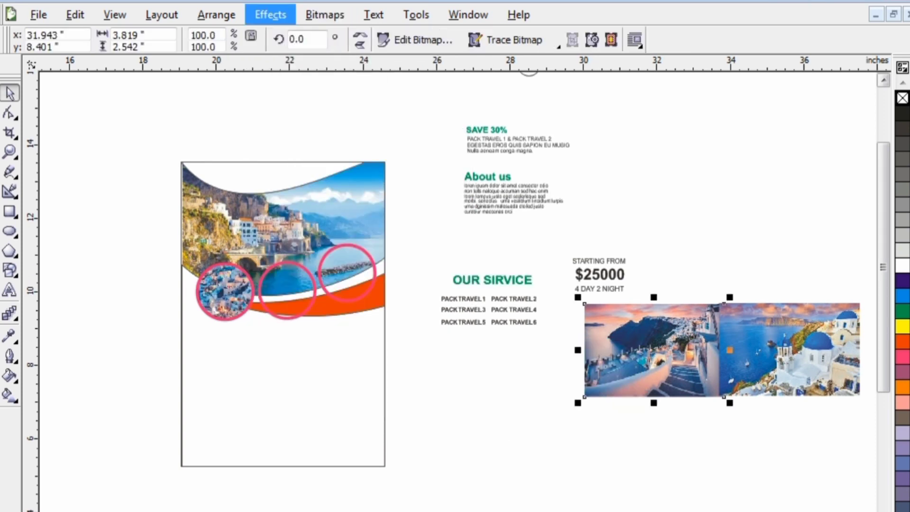
left_click(270, 15)
mouse_move(318, 249)
left_click(417, 250)
left_click(286, 291)
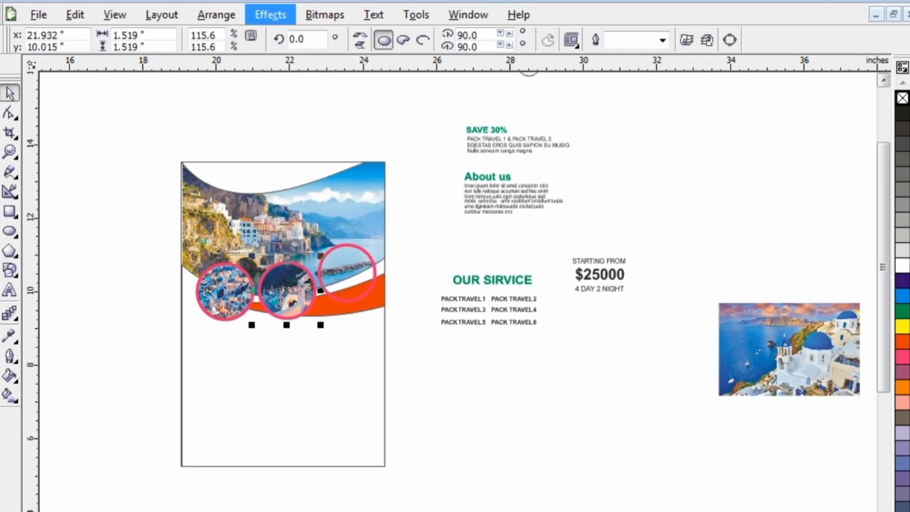
PowerClip the blue-domed church photo inside the right circle
left_click(270, 14)
left_click(775, 349)
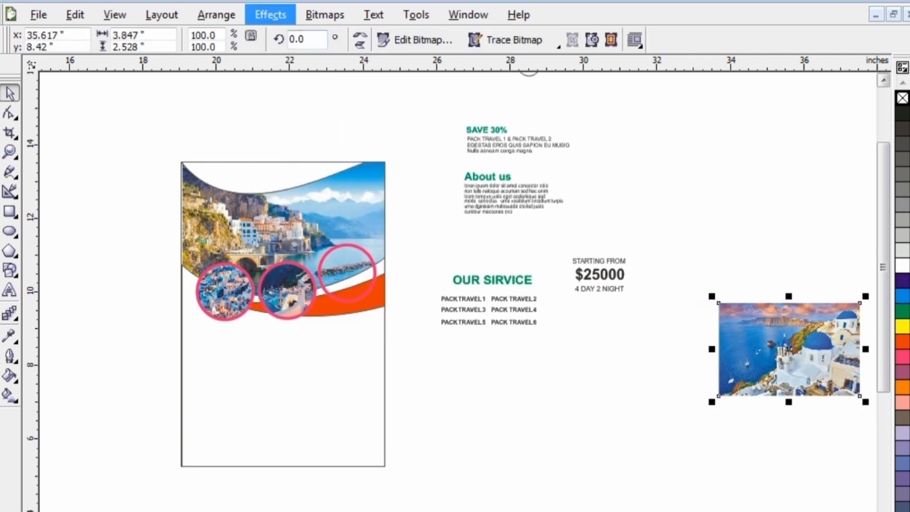
left_click(269, 14)
mouse_move(315, 248)
left_click(418, 250)
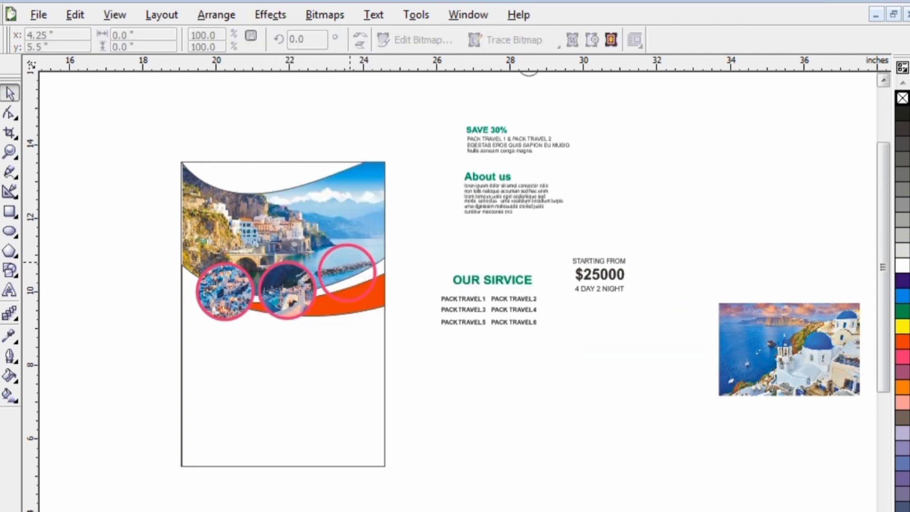
left_click(347, 274)
Edit the right circle's contents, shrinking the church photo and centring it behind the circle
right_click(349, 262)
left_click(380, 291)
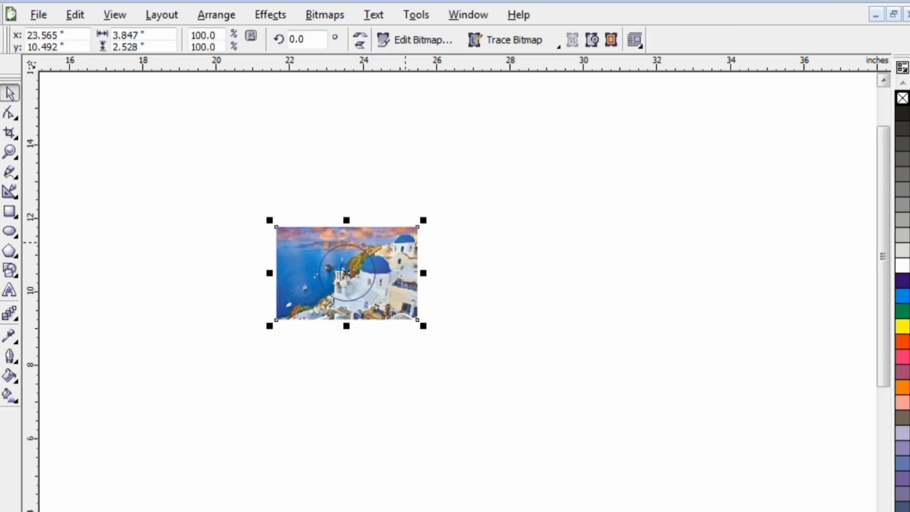
left_click(419, 225)
left_click(415, 230)
left_click_drag(424, 220, 363, 262)
left_click_drag(306, 293, 333, 273)
right_click(333, 273)
left_click(407, 318)
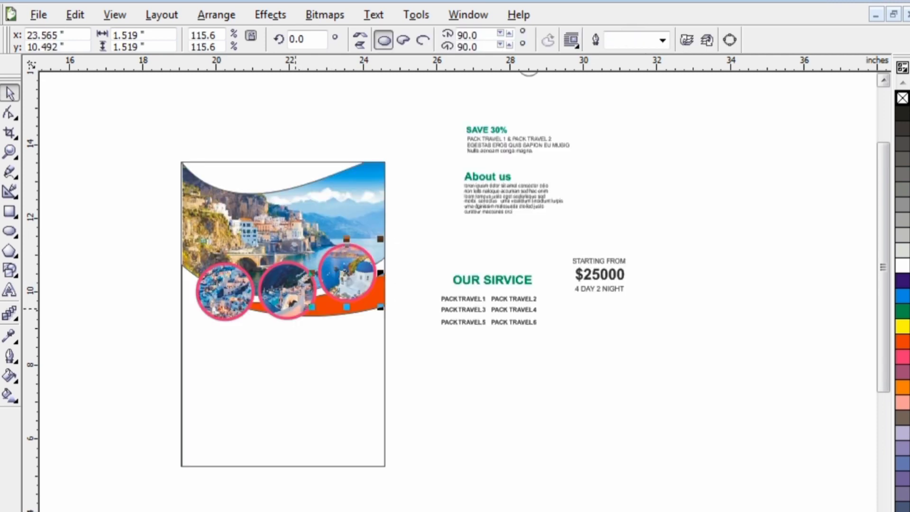
Edit the middle circle's contents, resizing the stairway photo to about 1.93 by 1.55 in and centring it over the circle
right_click(287, 322)
left_click(340, 11)
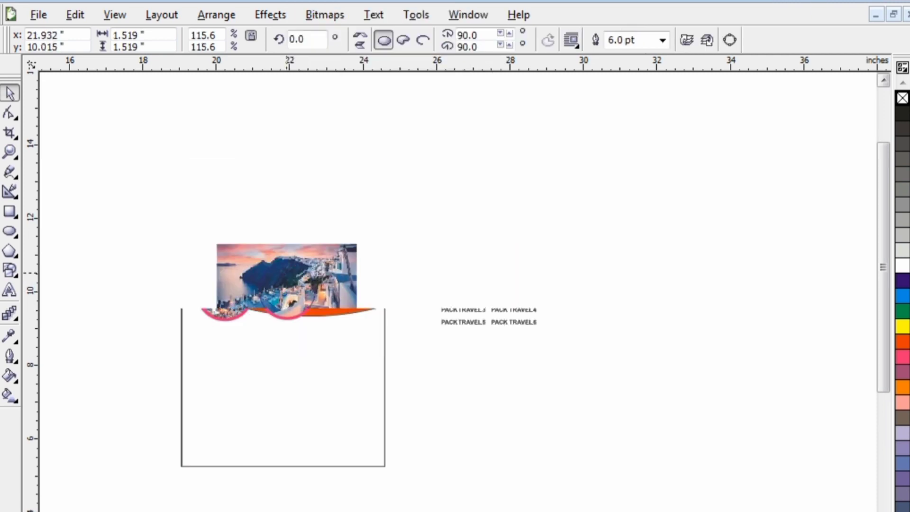
left_click(332, 266)
left_click_drag(364, 237, 290, 288)
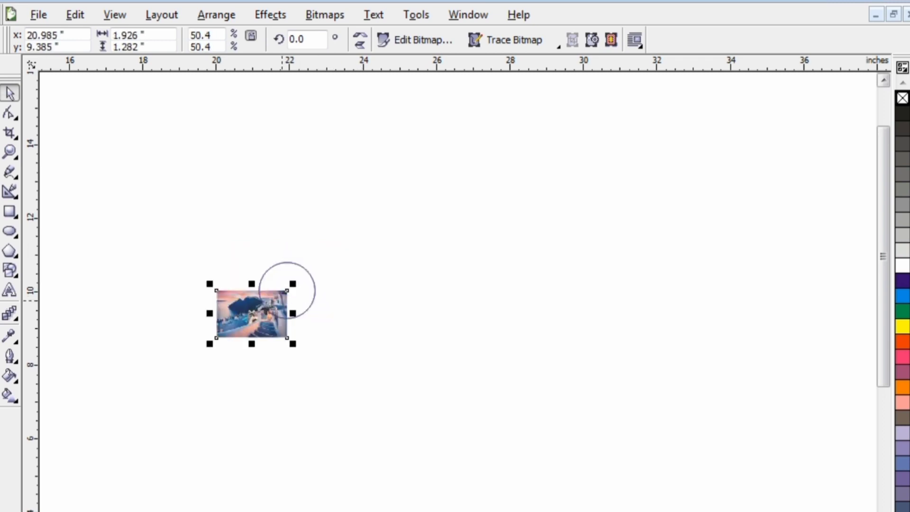
left_click_drag(251, 338, 286, 325)
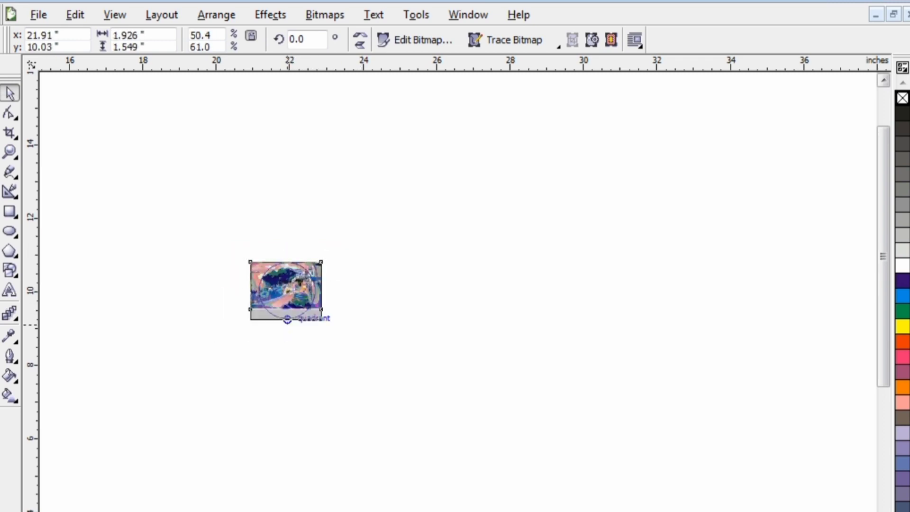
right_click(287, 324)
left_click(366, 28)
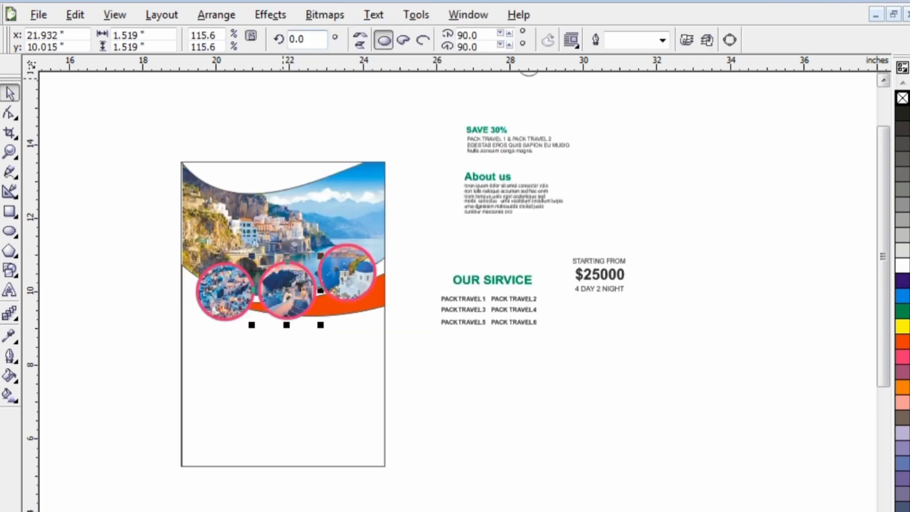
Edit the left circle's contents, scaling the village photo to about 2.25 by 1.68 in and centring it over the circle
left_click(219, 309)
right_click(220, 308)
left_click(272, 11)
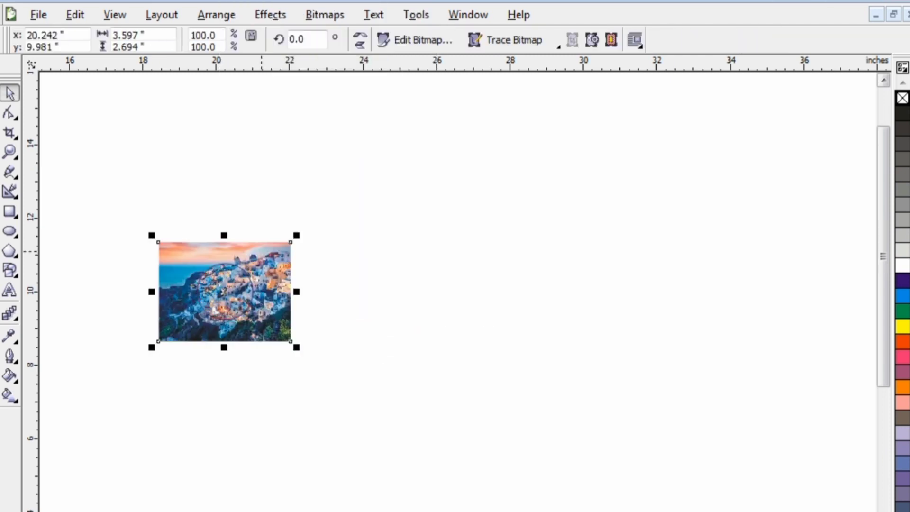
left_click_drag(292, 240, 242, 278)
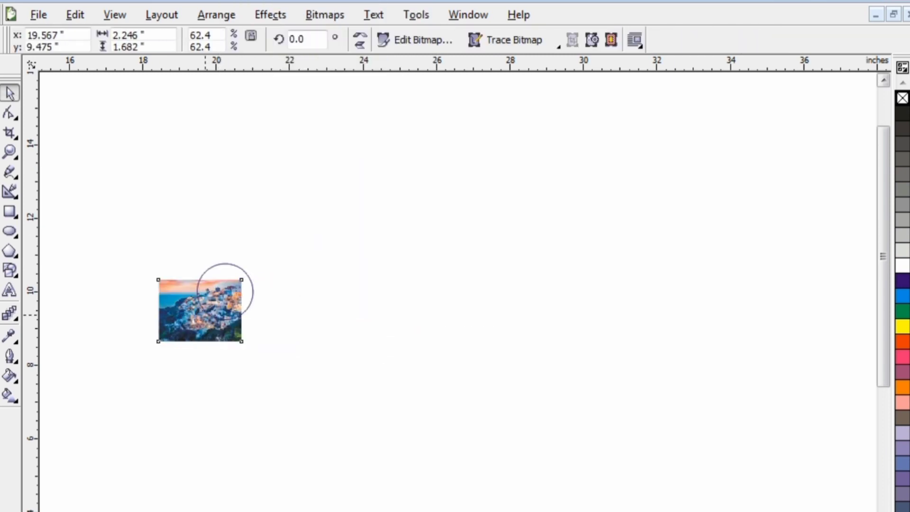
left_click_drag(199, 313, 224, 295)
right_click(224, 294)
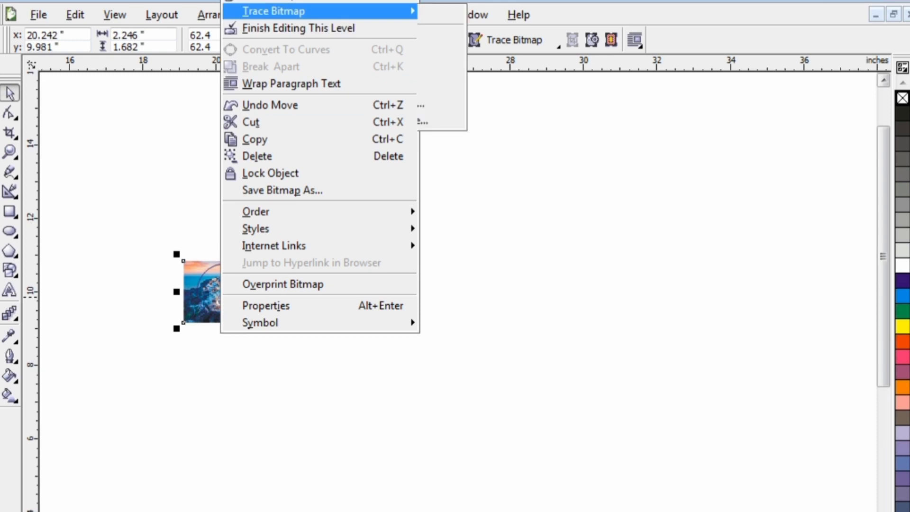
left_click(275, 27)
left_click(461, 354)
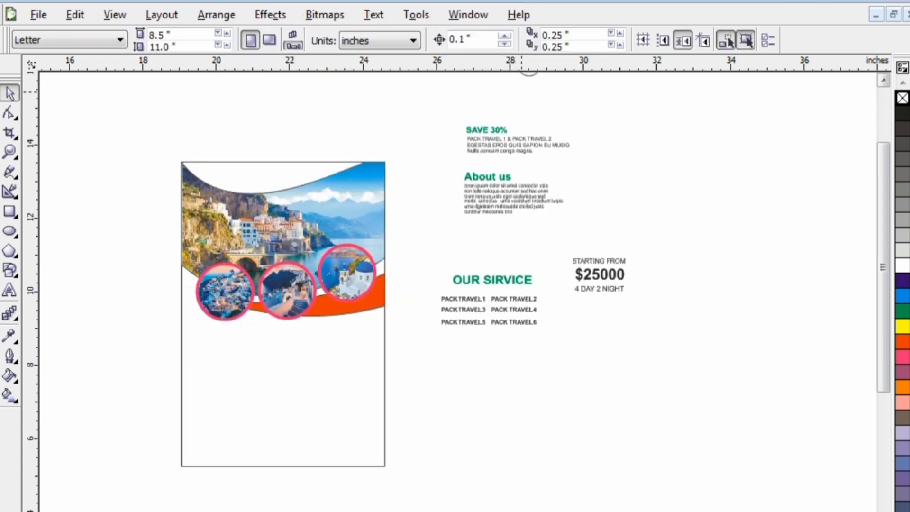
Place the airplane logo in the page's upper-left white area, in front of everything, and shrink it to about 0.56 by 0.59 in
left_click_drag(530, 76, 225, 188)
left_click(227, 172)
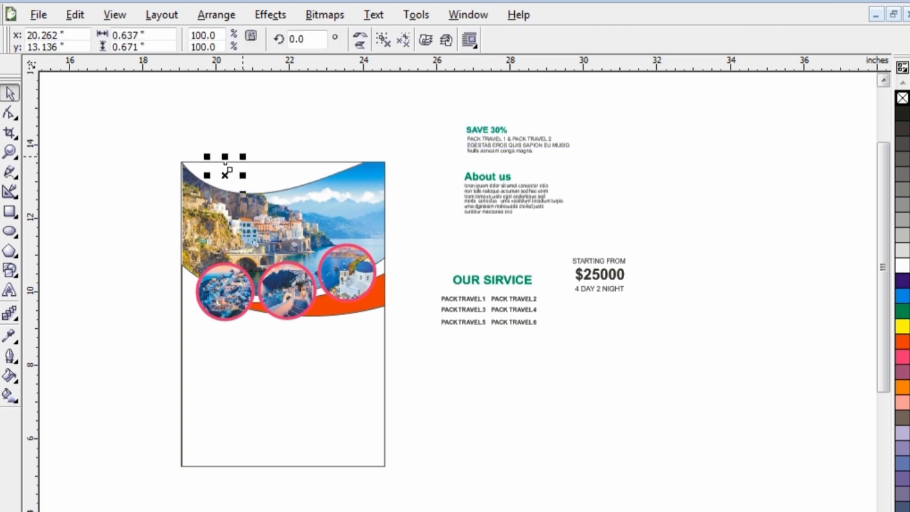
key("shift+Page_Up")
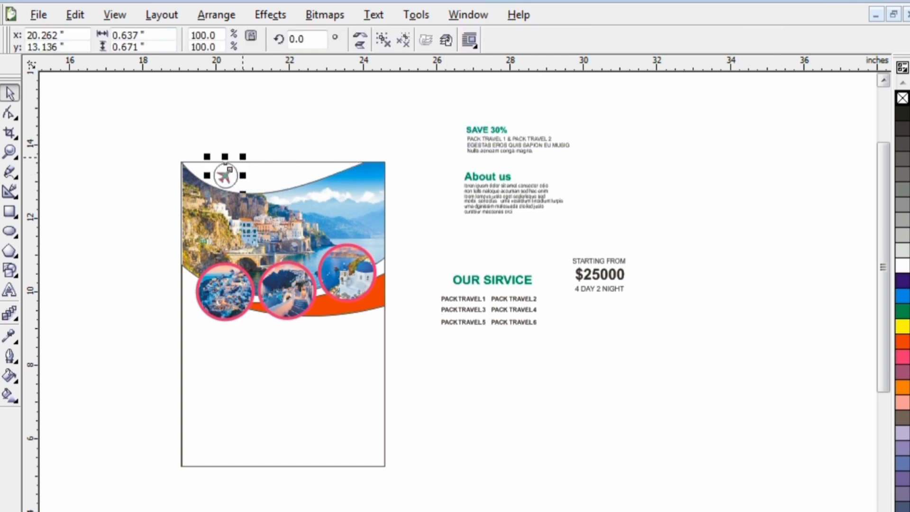
mouse_move(243, 157)
left_mouse_down()
mouse_move(226, 175)
mouse_move(239, 160)
left_mouse_up()
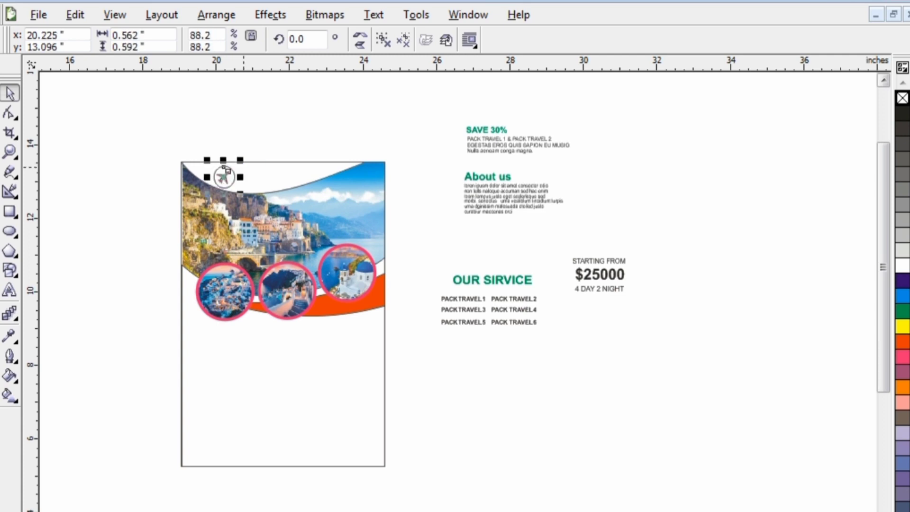
left_click(90, 230)
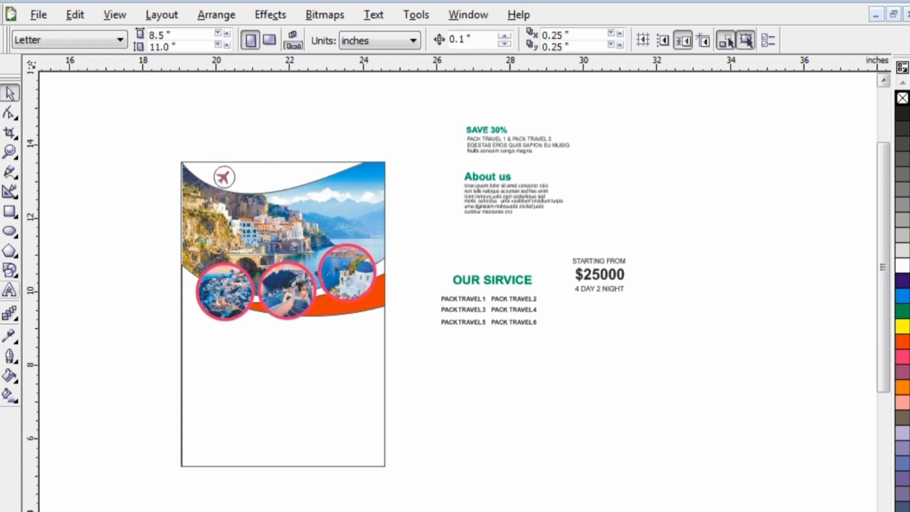
Add the text "COMPANY NAME" in the empty area below the service list and make it bold
left_click(9, 290)
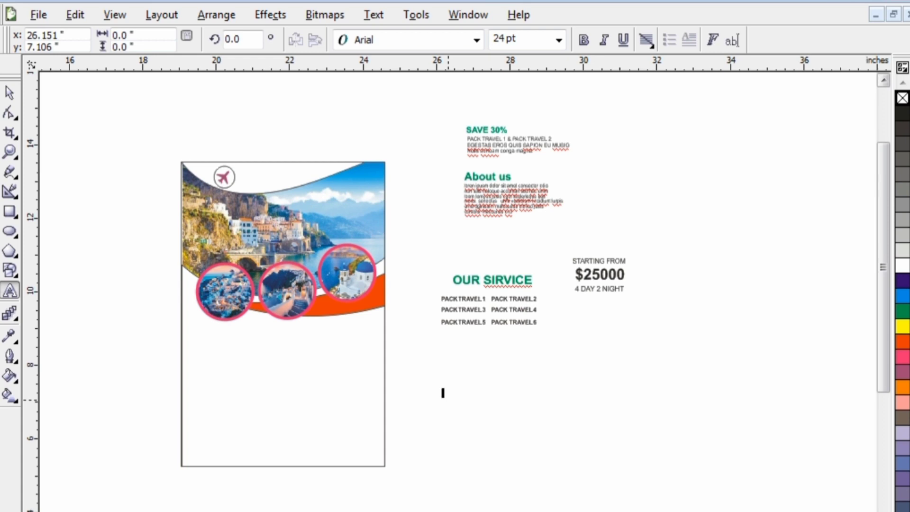
type("COOMPA")
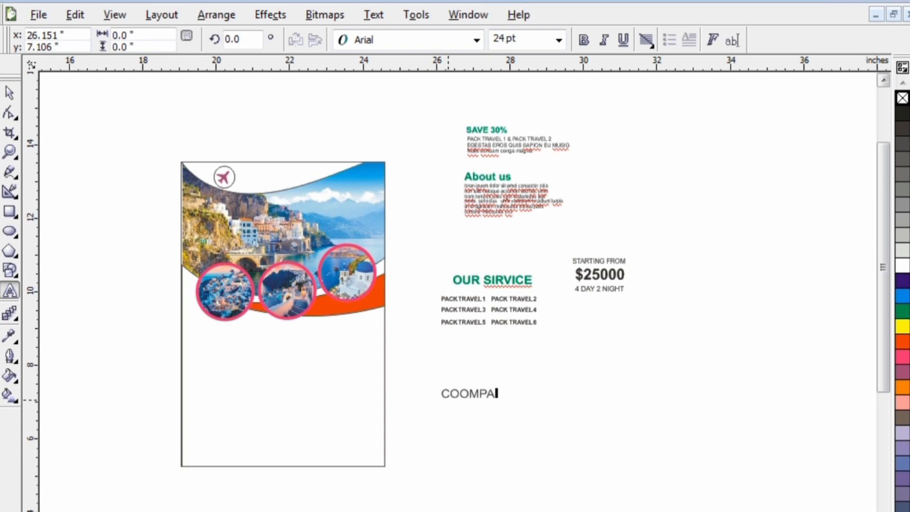
type("NY N")
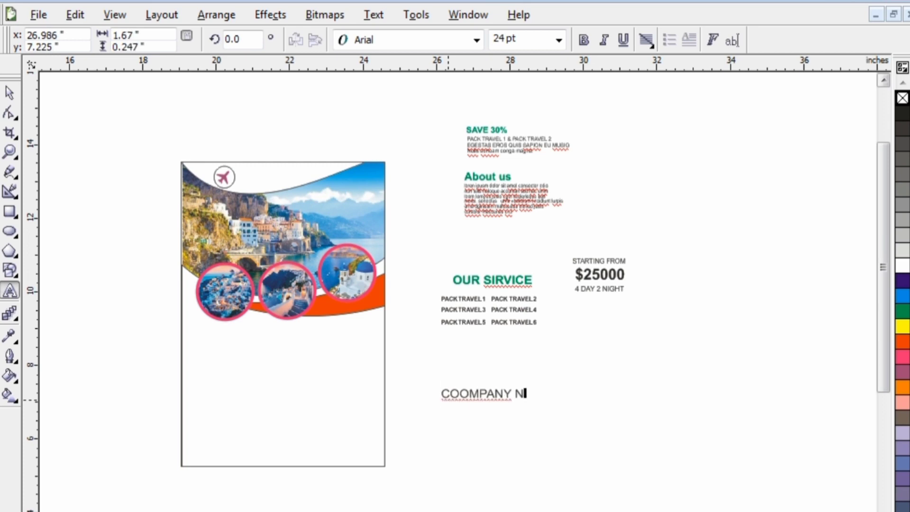
type("AME")
key("Escape")
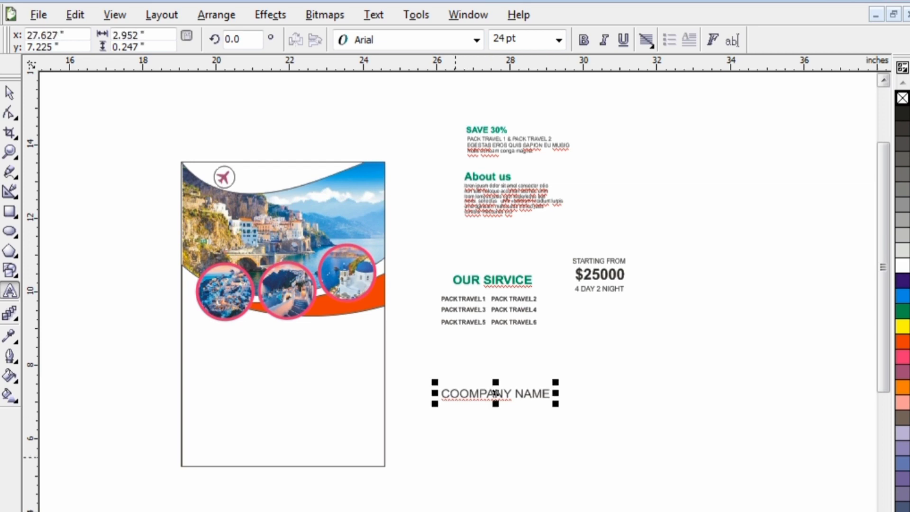
left_click(471, 393)
key("BackSpace")
key("Escape")
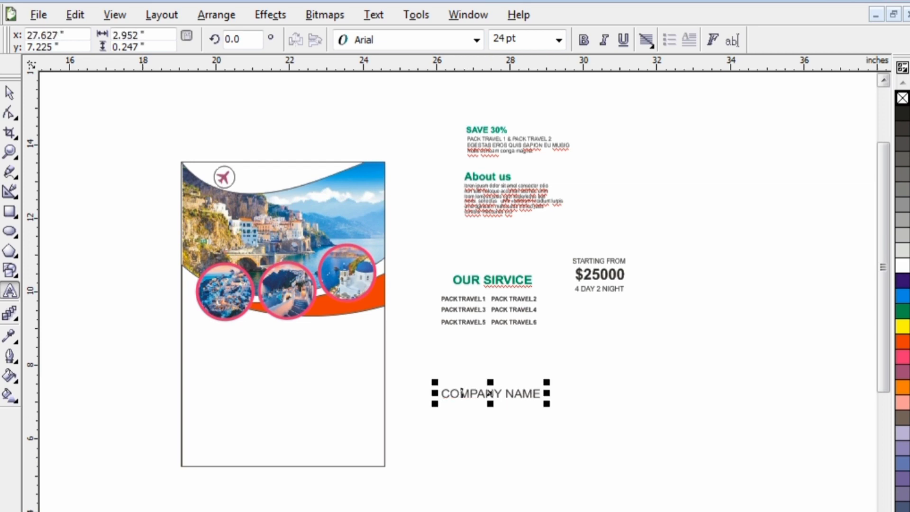
left_click(10, 93)
left_click(584, 40)
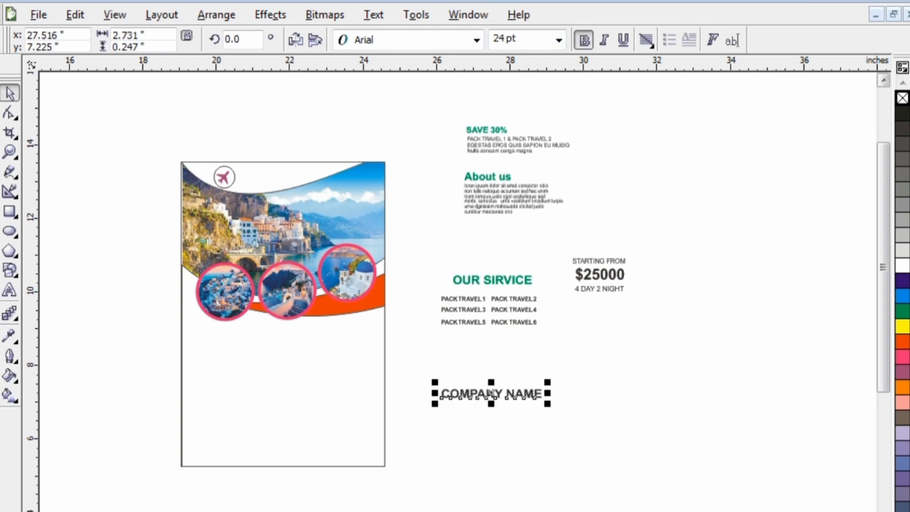
Place the COMPANY NAME text beside the airplane logo in the page's white header area and shrink it to about 2.21 by 0.2 in
left_click_drag(493, 393, 554, 421)
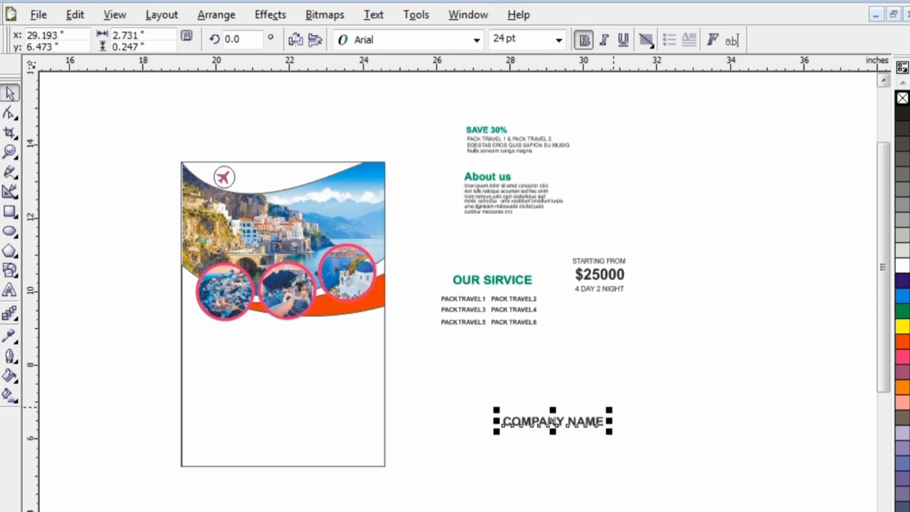
left_click_drag(609, 410, 283, 173)
scroll(283, 173, "up", 1)
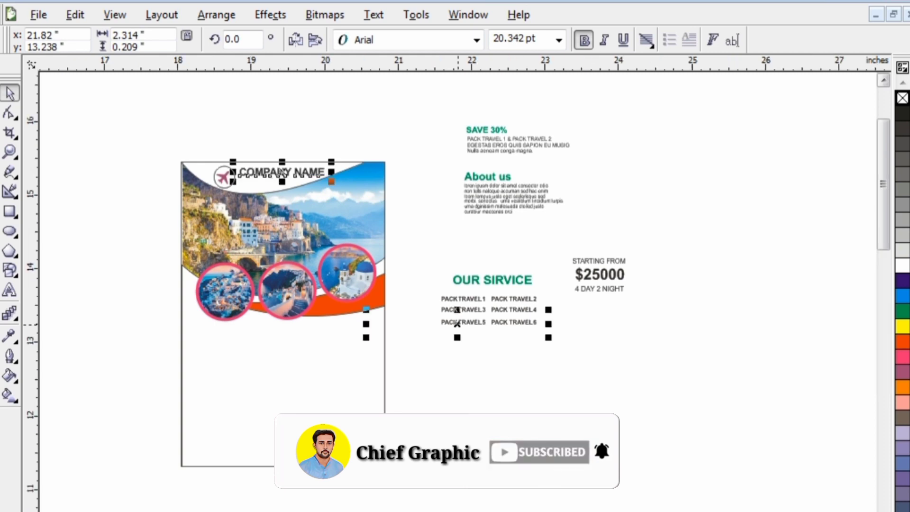
left_click(547, 304)
left_click(531, 324)
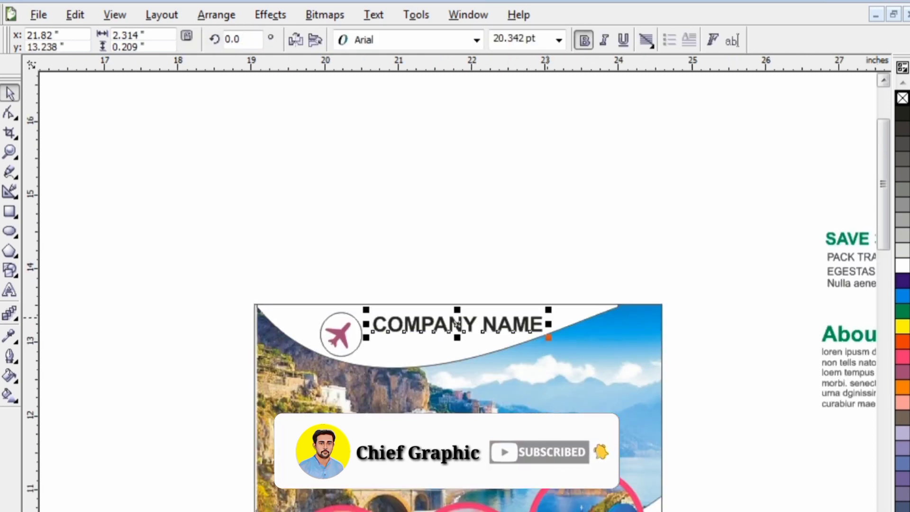
left_click_drag(548, 310, 542, 311)
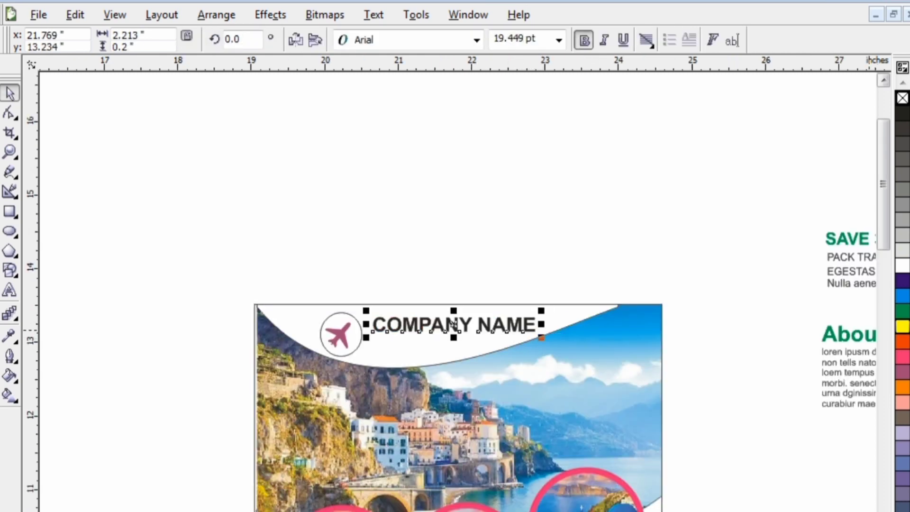
Recolour the COMPANY NAME text dark purple after trying other palette colours such as pink
left_click(903, 327)
left_click(902, 341)
left_click(903, 356)
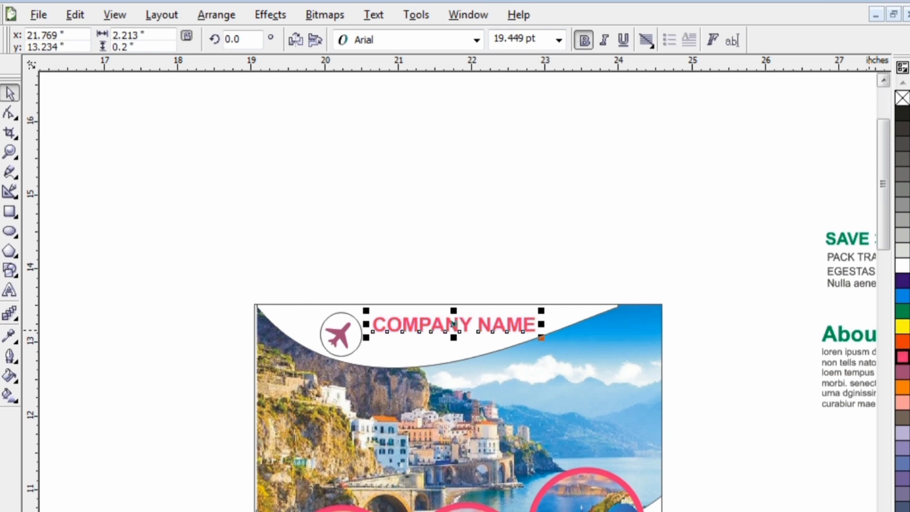
left_click(902, 281)
Add the text "ENJOY TO" in the empty area above the flyer page
scroll(848, 332, "down", 1)
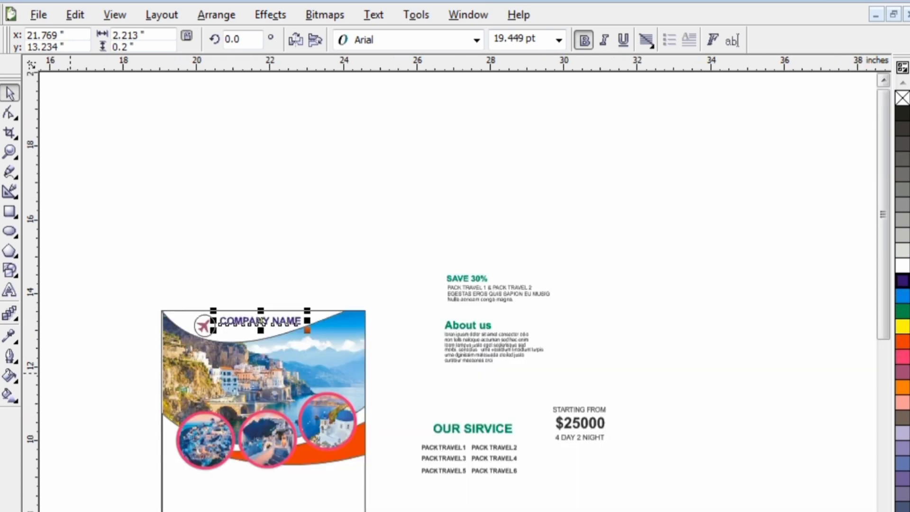
left_click(9, 269)
left_click(9, 289)
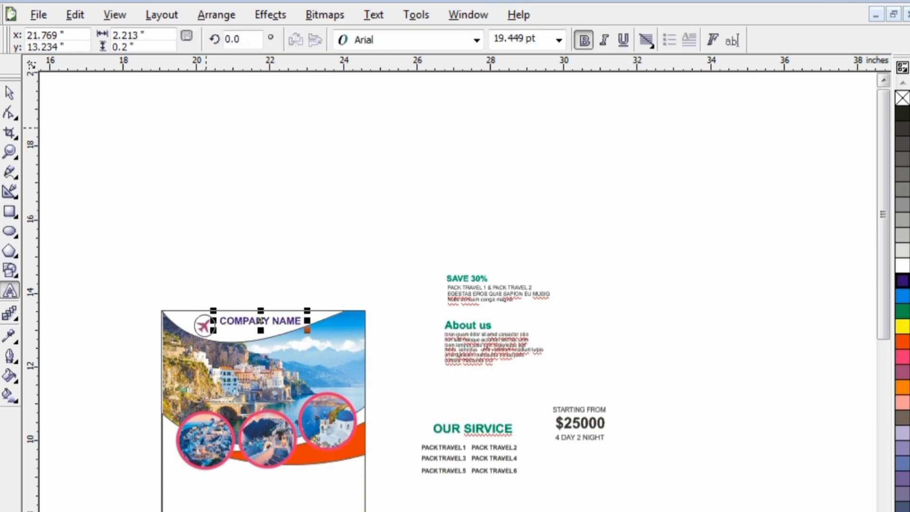
left_click(236, 168)
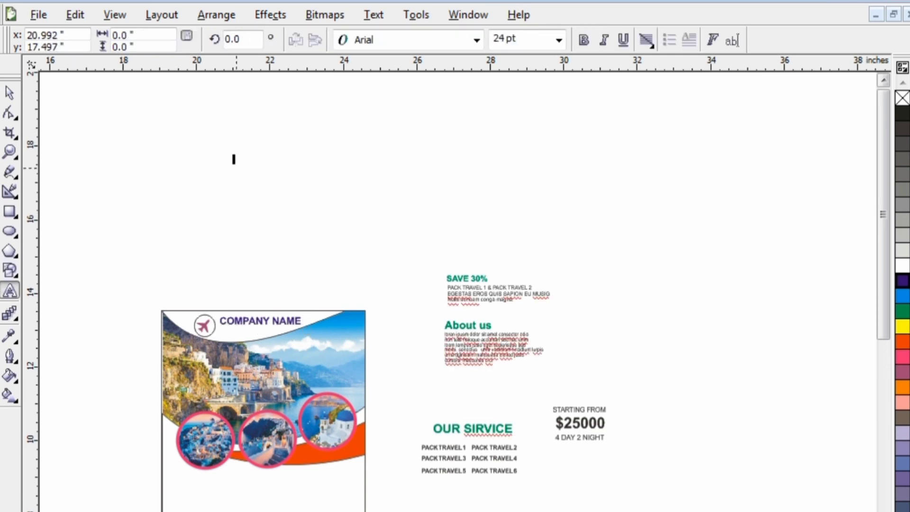
type("ENJOY TOO")
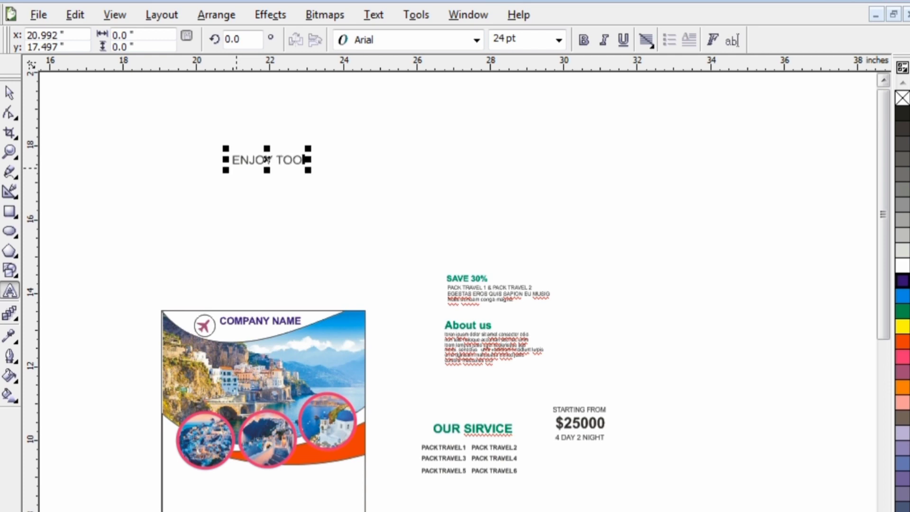
key("BackSpace")
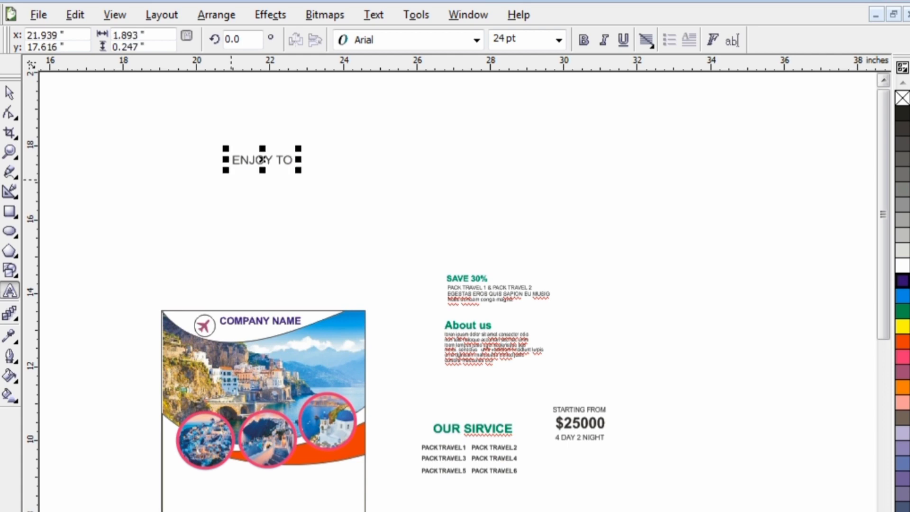
Add the text "BEAUTIFUL" as a separate object below the ENJOY TO line
left_click(241, 196)
type("BEAUTIFF")
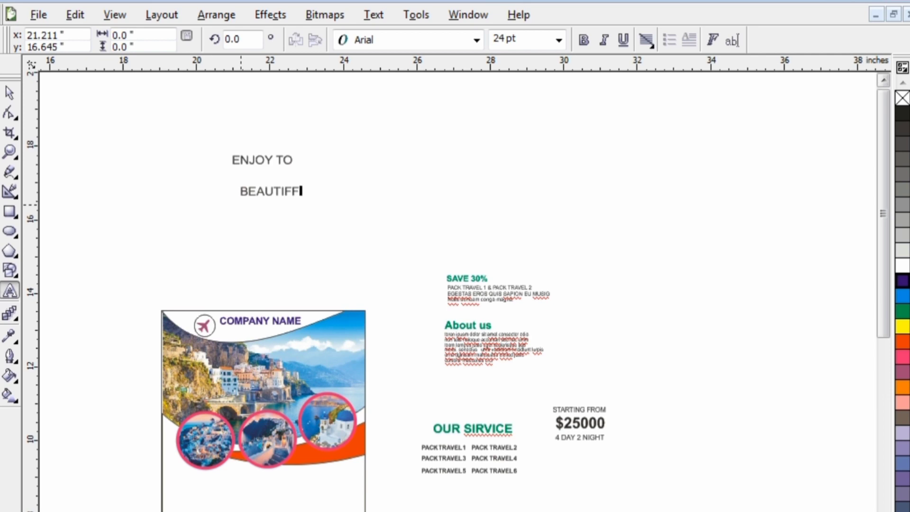
type("UL")
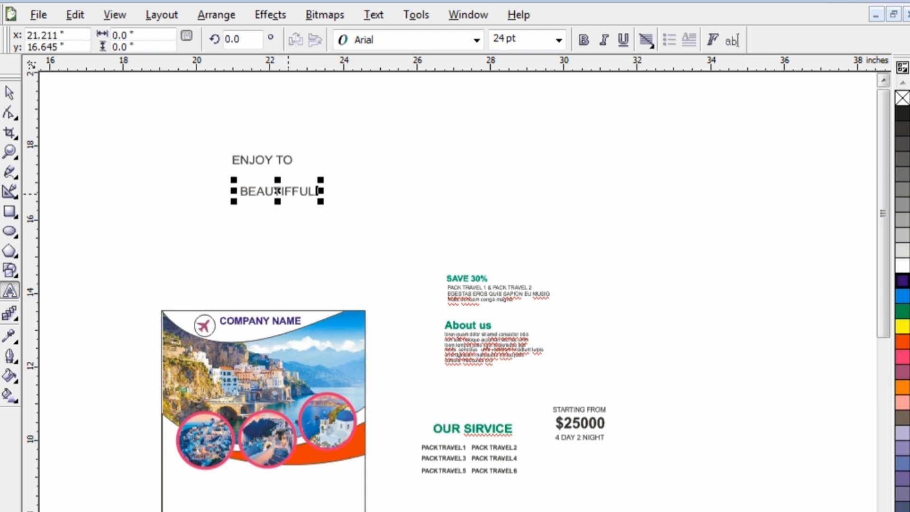
left_click(291, 194)
key("BackSpace")
left_click(286, 191)
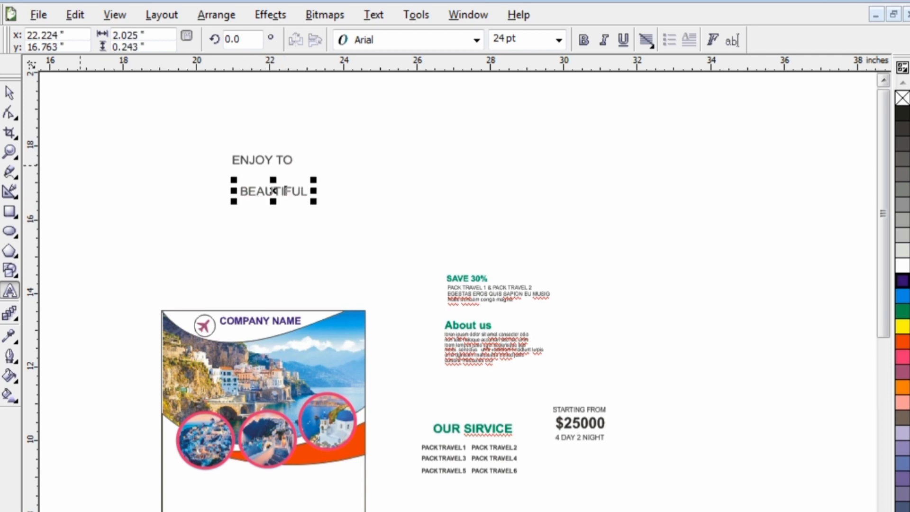
key("ctrl+space")
key("Escape")
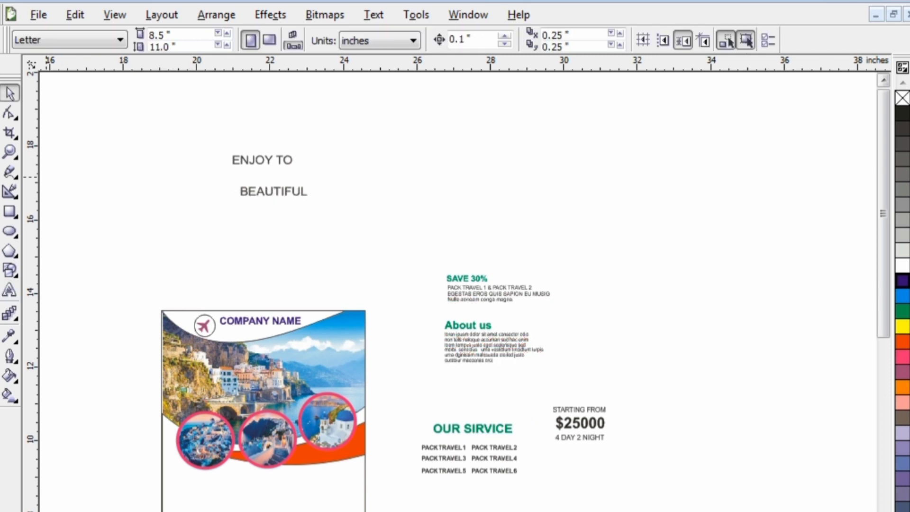
Add the text "PLACE" below BEAUTIFUL and stack the three slogan lines closely, roughly left-aligned
key("F8")
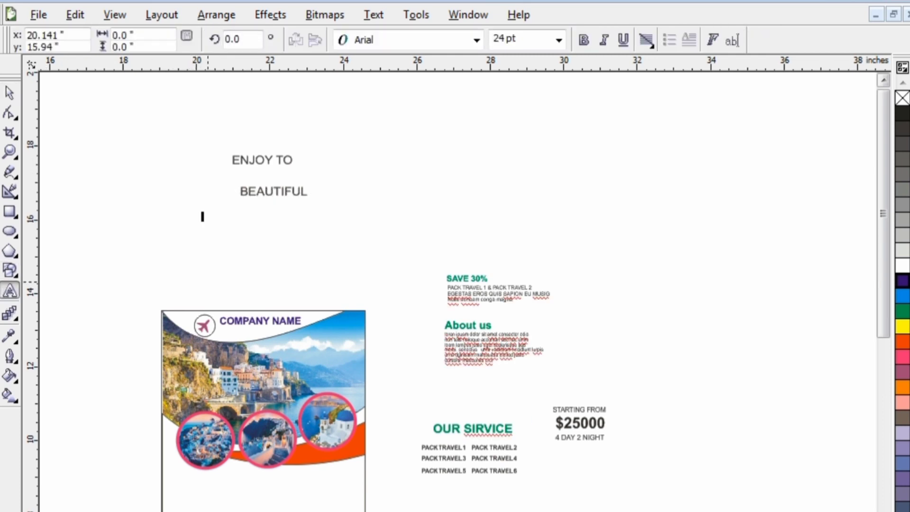
left_click(201, 217)
type("PL")
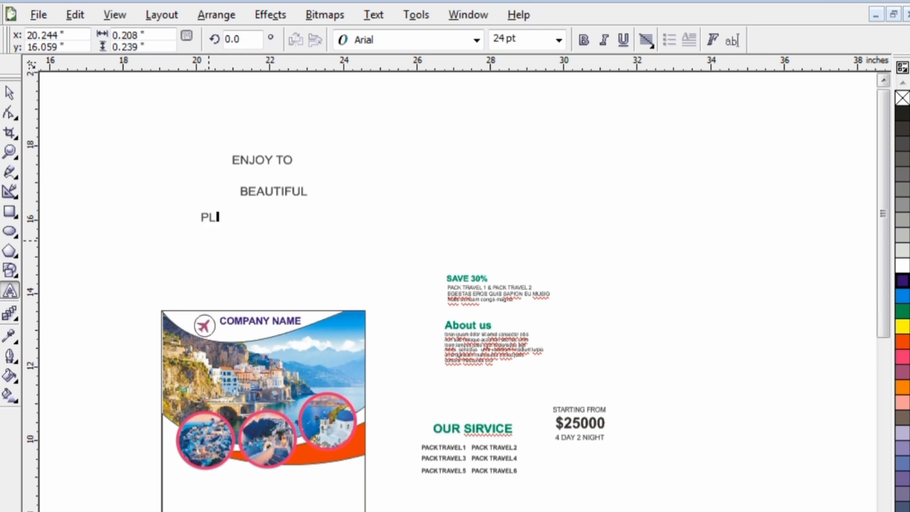
type("ACE")
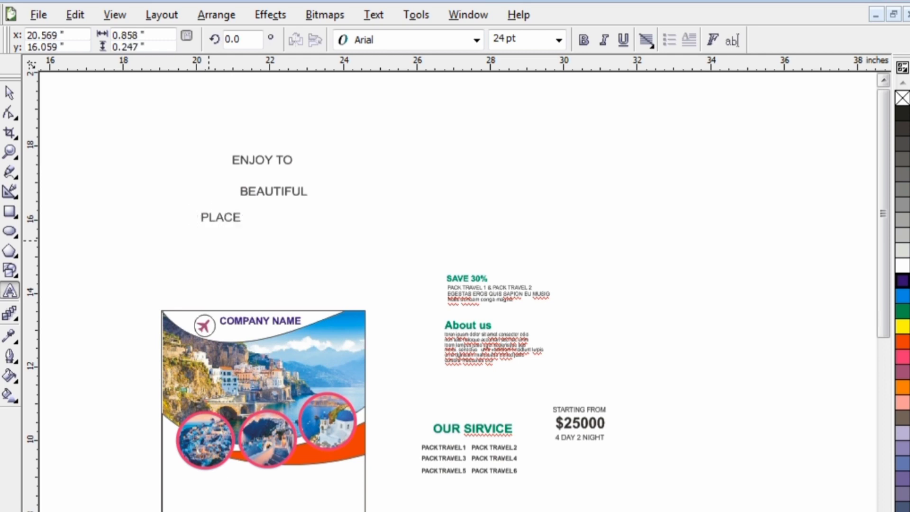
key("ctrl+space")
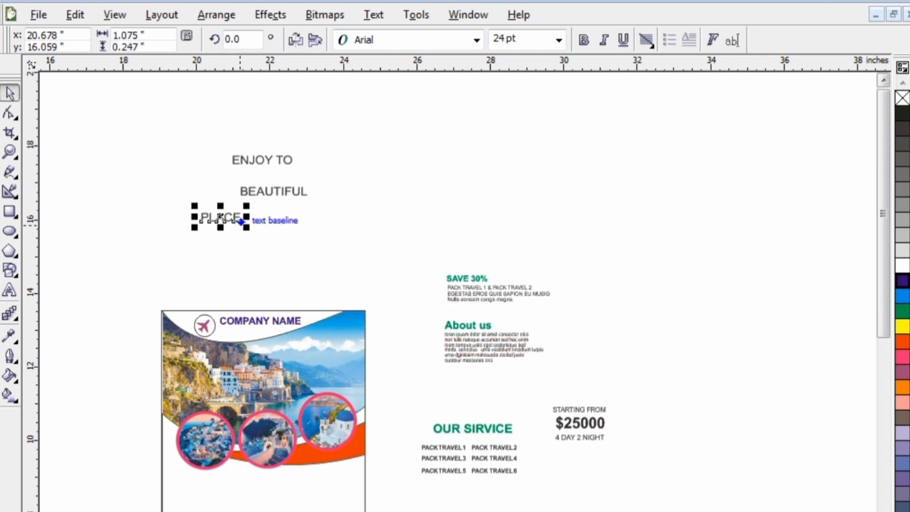
left_click_drag(220, 219, 266, 175)
left_click_drag(259, 218, 249, 189)
Move the three slogan lines together closer to the page's upper edge and set them in bold Cambria
left_click_drag(229, 136, 323, 214)
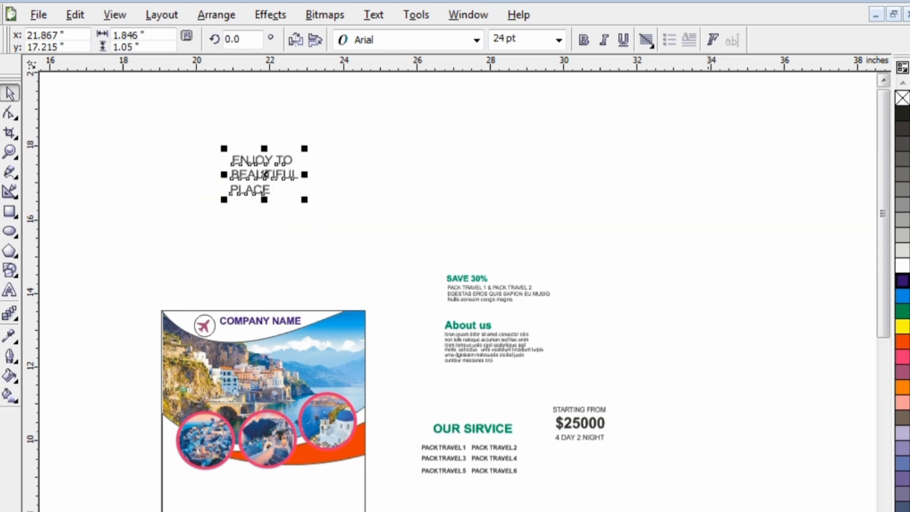
scroll(455, 285, "down", 2)
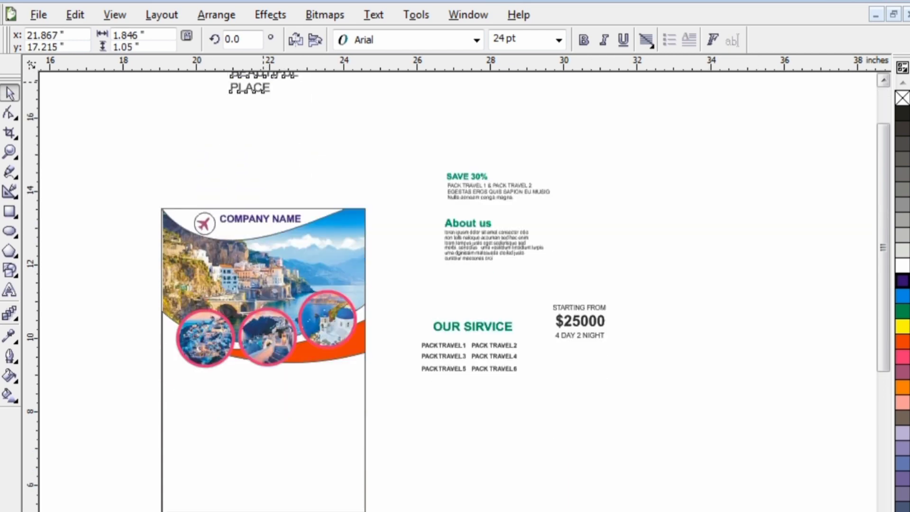
left_click_drag(265, 83, 278, 148)
left_click(476, 40)
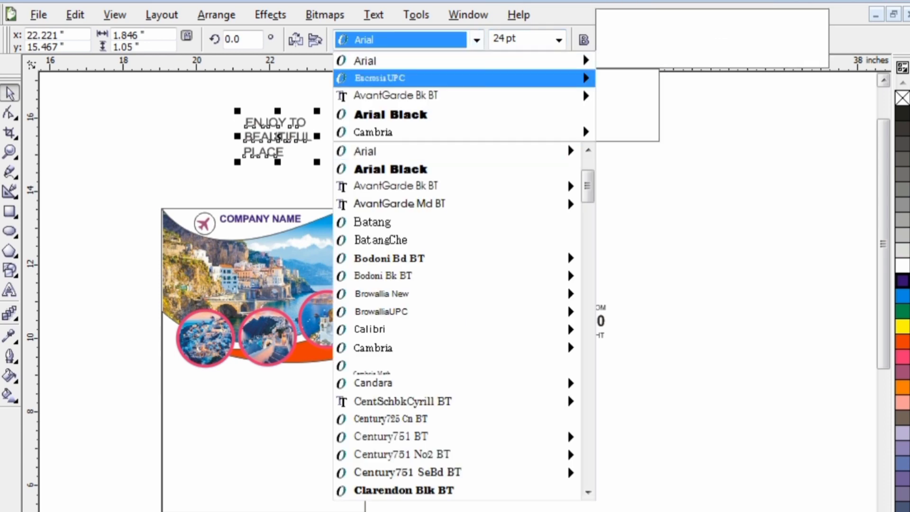
mouse_move(463, 133)
left_click(612, 166)
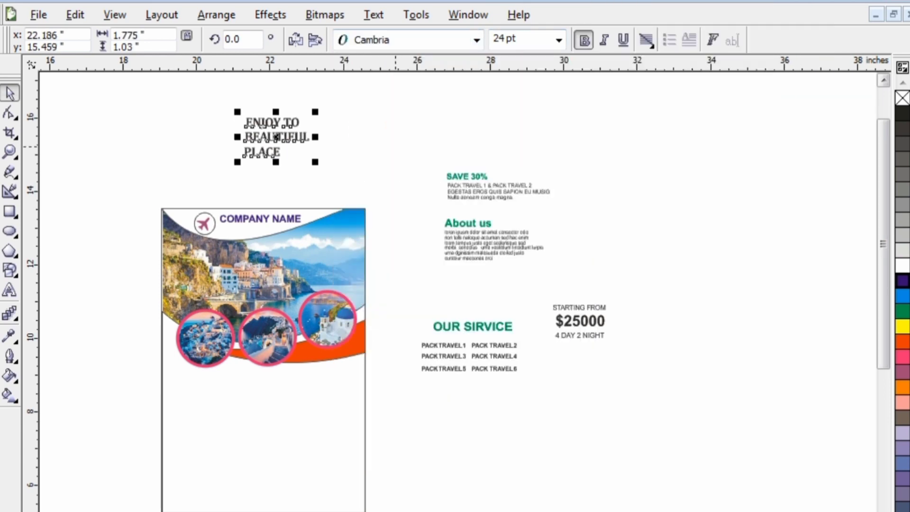
Shrink the slogan to about 1.39 by 0.81 in, colour it dark purple and place it over the header photo's sky above the right circle
left_click_drag(316, 111, 330, 244)
left_click(902, 281)
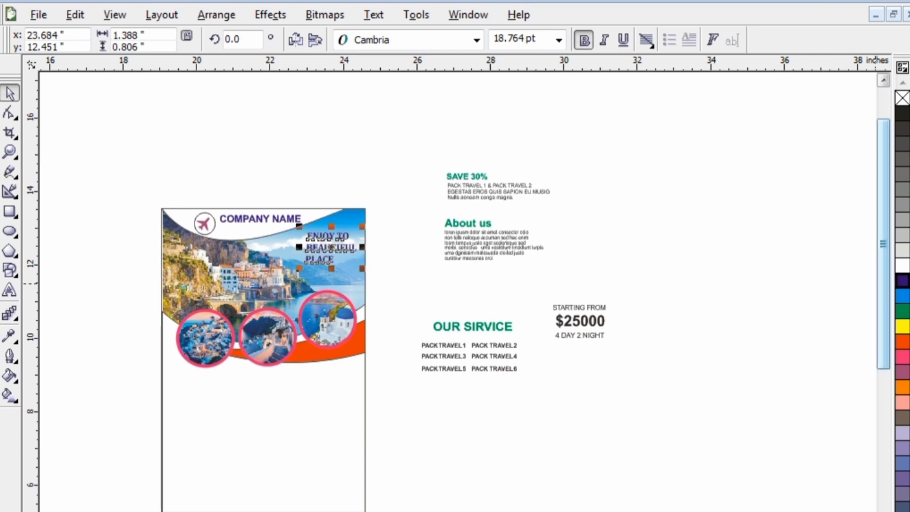
left_click(761, 373)
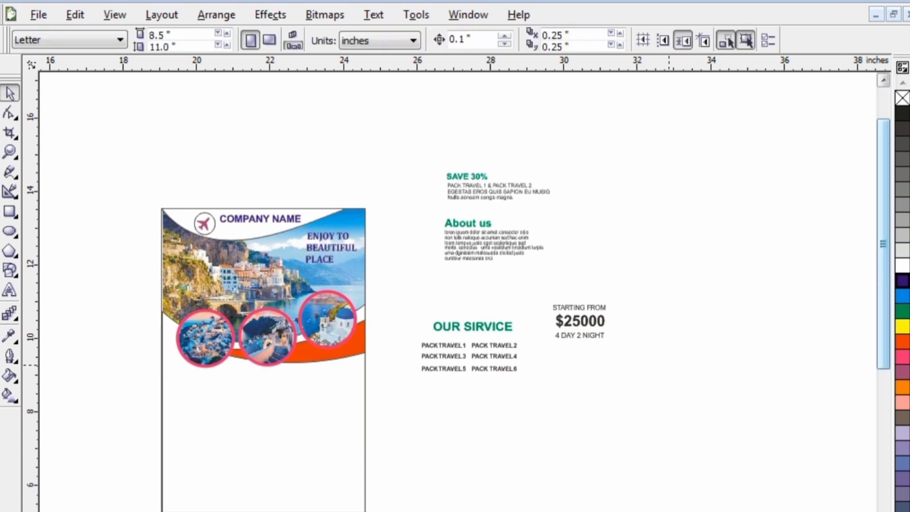
left_click_drag(358, 237, 294, 269)
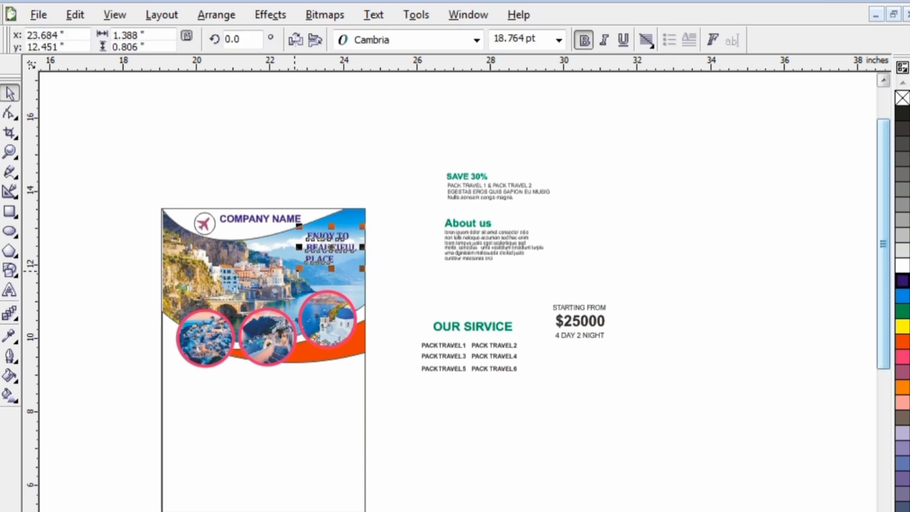
left_click_drag(328, 236, 332, 246)
key("Escape")
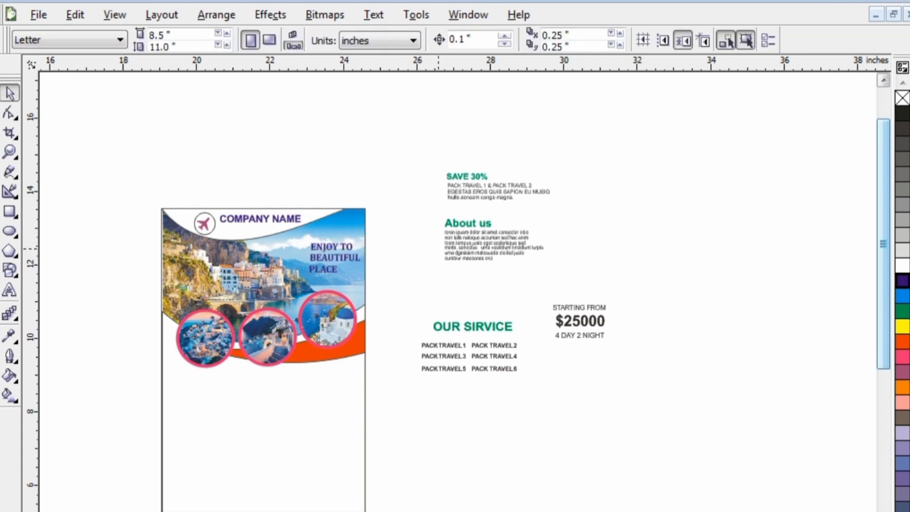
Draw a yellow rectangle about 3.48 by 1.56 in below the price text, outside the page, and convert it to curves
left_click(9, 212)
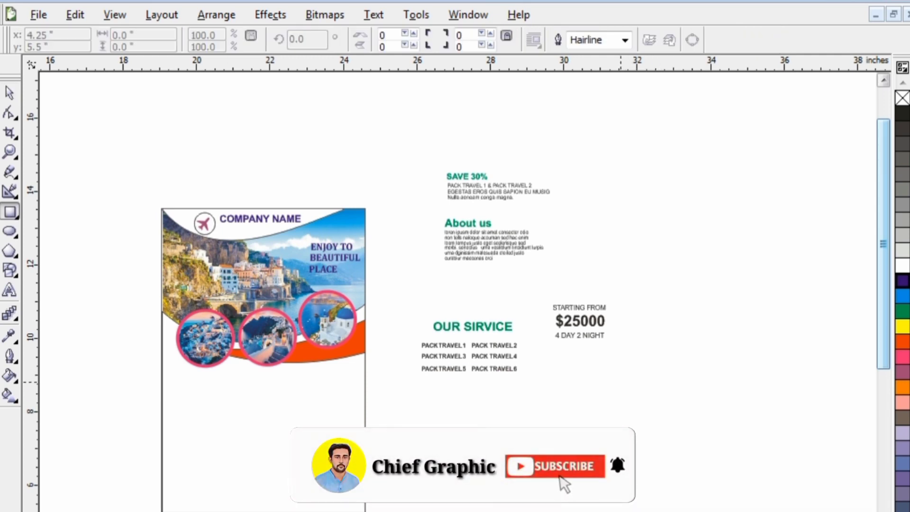
left_click_drag(613, 382, 742, 439)
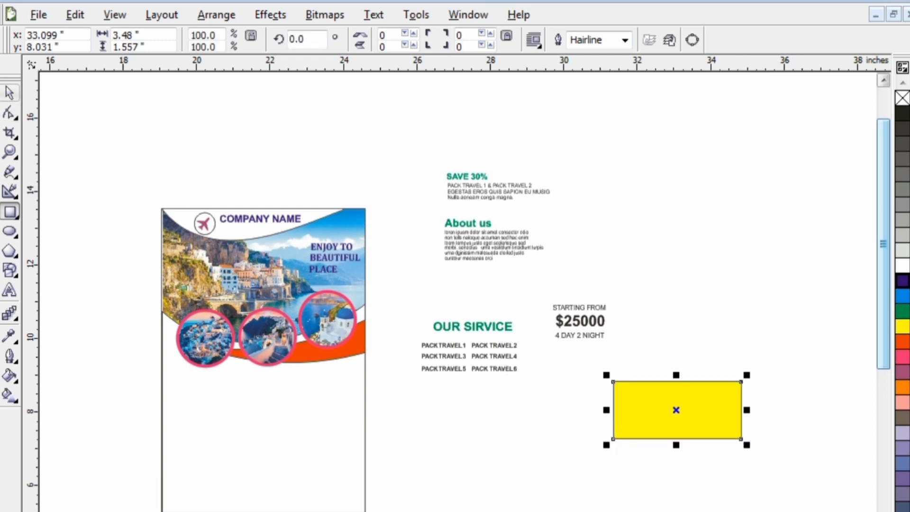
key("F10")
right_click(652, 104)
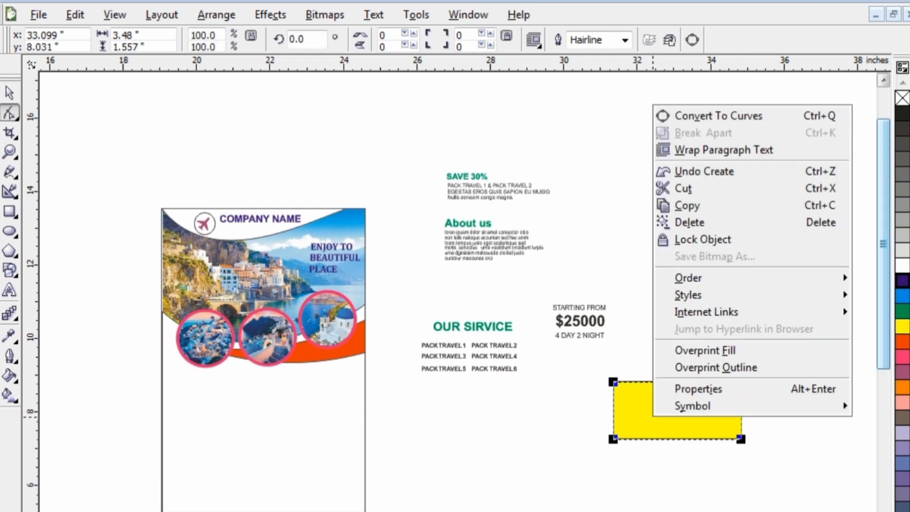
left_click(676, 116)
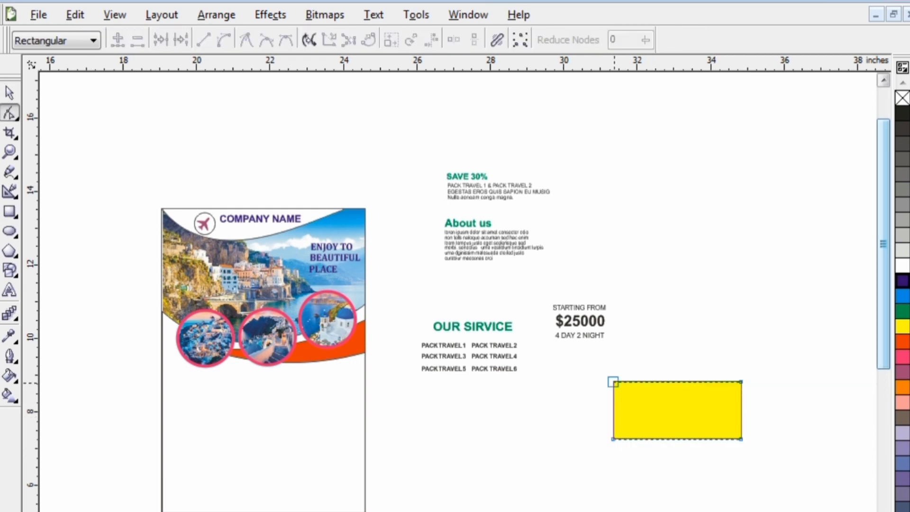
Convert the yellow rectangle's left edge to a curve and bend it outward into a rounded point
left_click(614, 382)
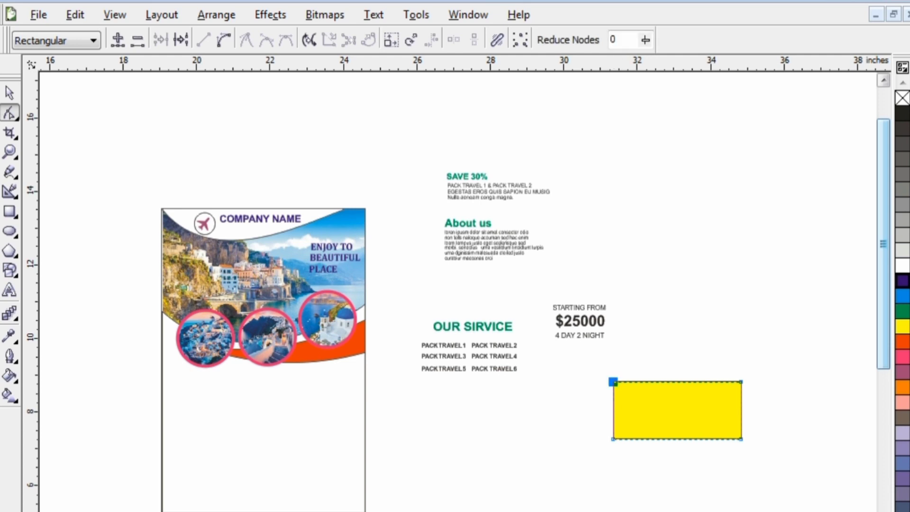
left_click(224, 39)
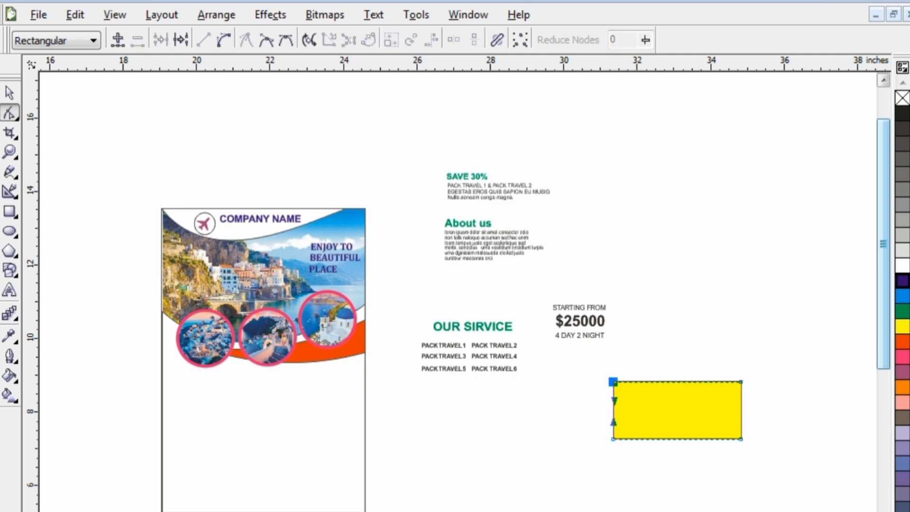
left_click_drag(571, 402, 478, 417)
left_click_drag(613, 421, 593, 428)
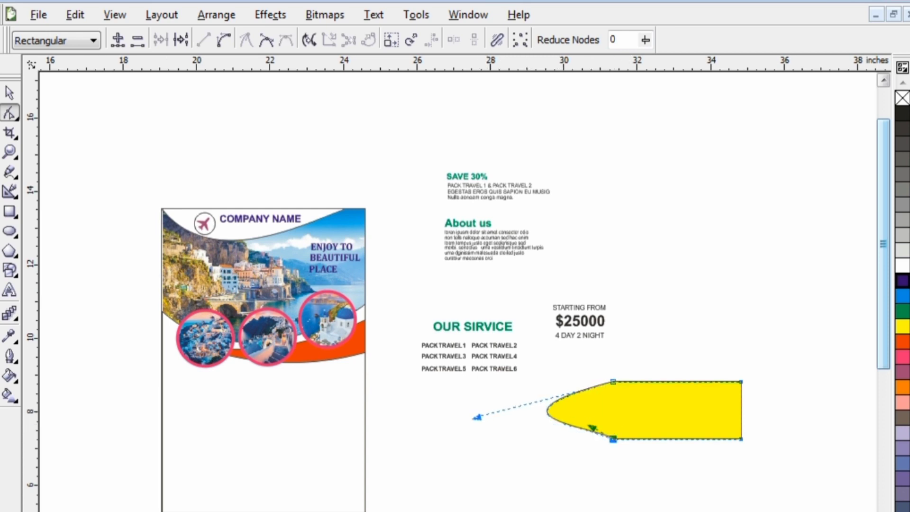
Scale the yellow pointed shape down proportionally to about 3.83 by 1.13 in
left_click(9, 93)
left_click(486, 411)
left_click(588, 410)
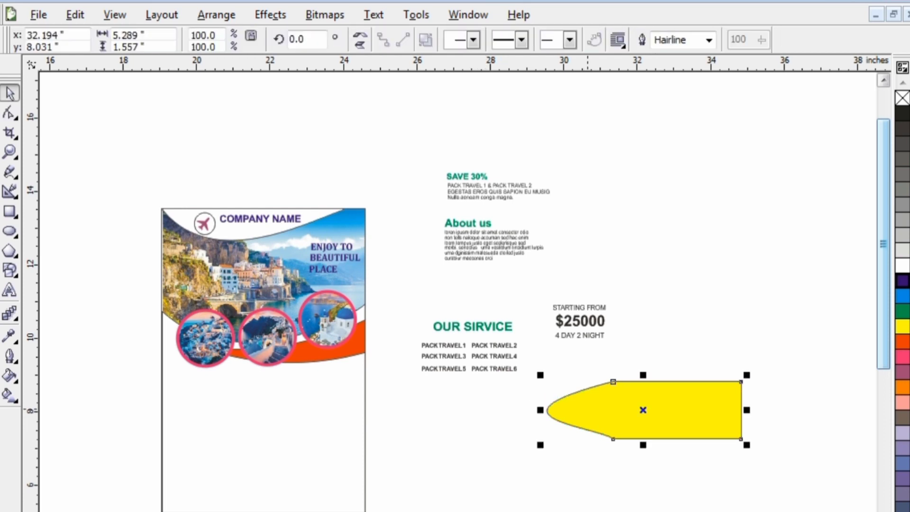
left_click_drag(747, 375, 693, 391)
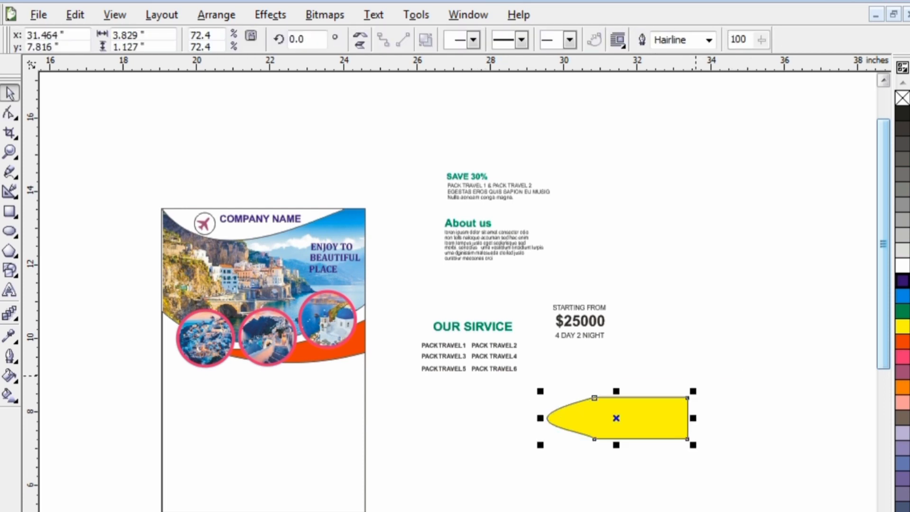
Shrink the yellow pointed shape slightly and place it flush with the page's right edge, below the orange band
left_click_drag(617, 391, 616, 383)
left_click_drag(616, 414, 455, 434)
left_click_drag(526, 409, 488, 426)
left_click_drag(438, 445, 315, 407)
key("Escape")
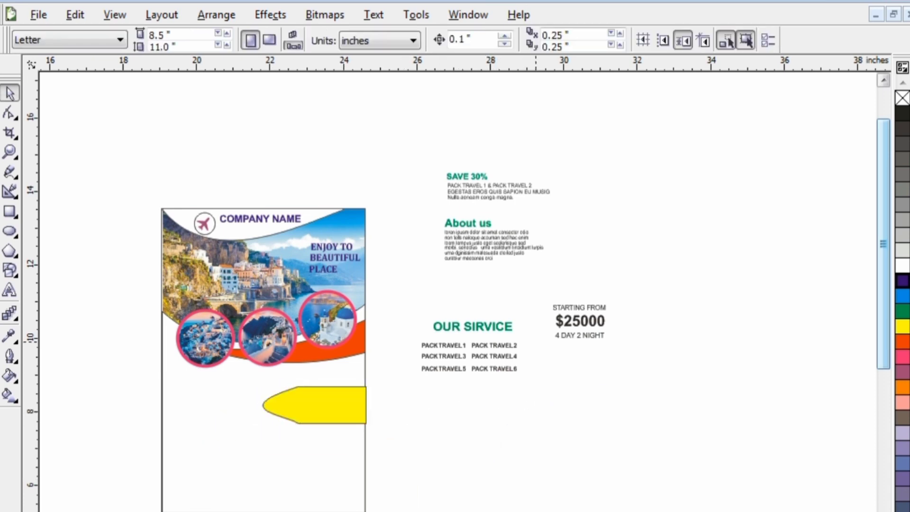
Place the $25000 price text on the yellow shape and the OUR SIRVICE heading with its pack list directly below the shape
left_click_drag(553, 288, 553, 288)
left_click_drag(579, 321, 357, 421)
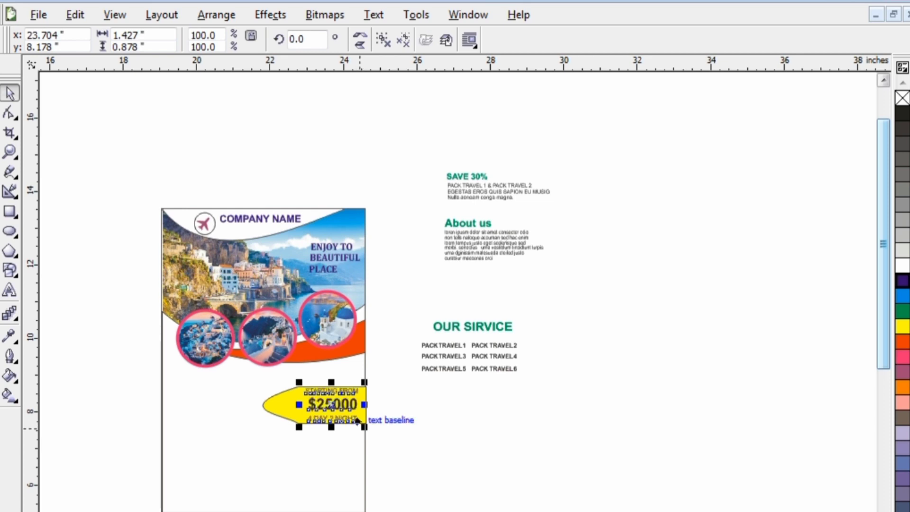
key("Escape")
left_click_drag(534, 300, 399, 411)
left_click_drag(469, 346, 313, 464)
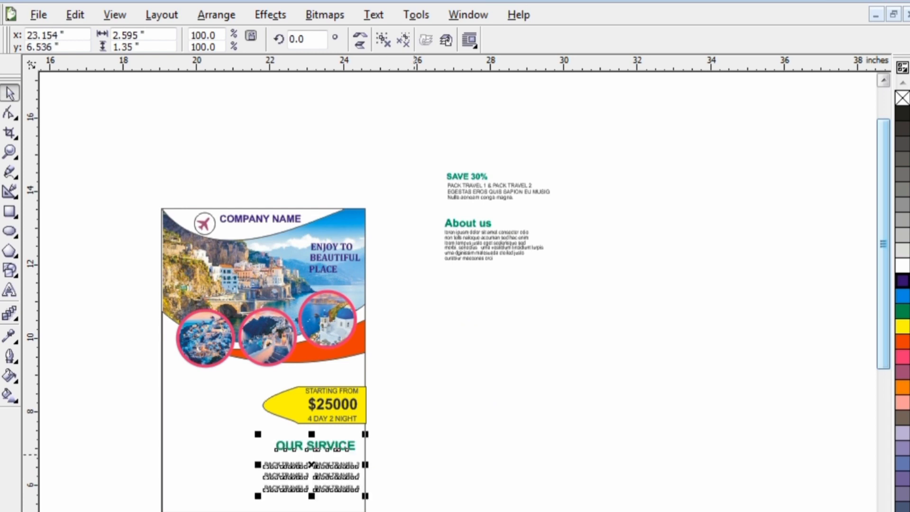
Move the SAVE 30% and About us texts to the page's left side beside the yellow shape, scaled proportionally to 93.7%
left_click_drag(584, 130, 429, 302)
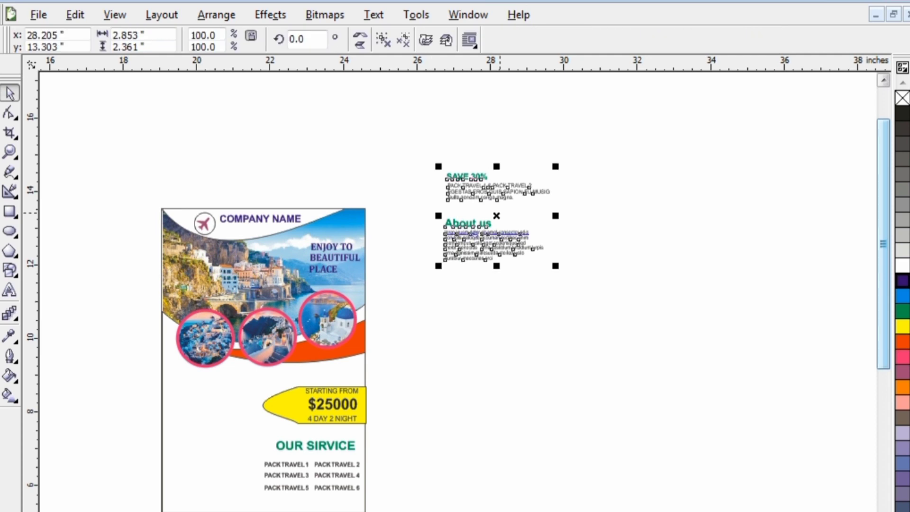
left_click_drag(498, 216, 210, 443)
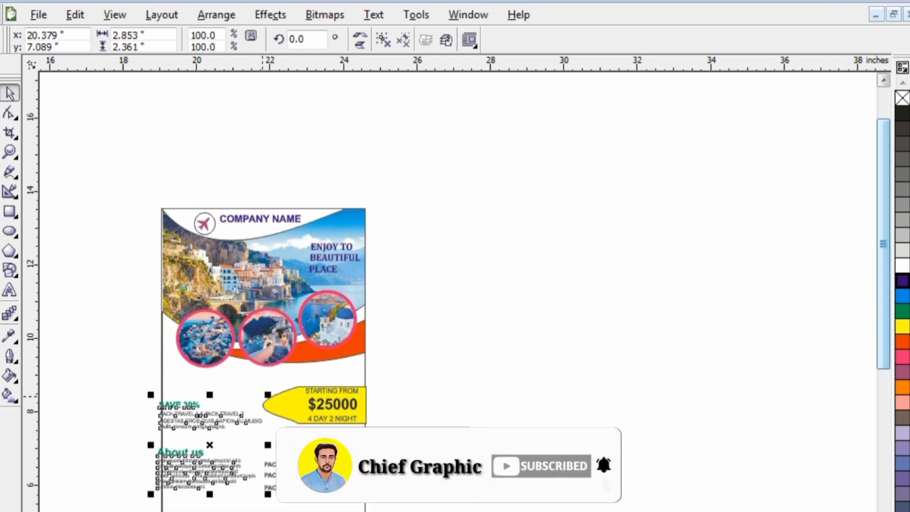
left_click_drag(266, 394, 259, 393)
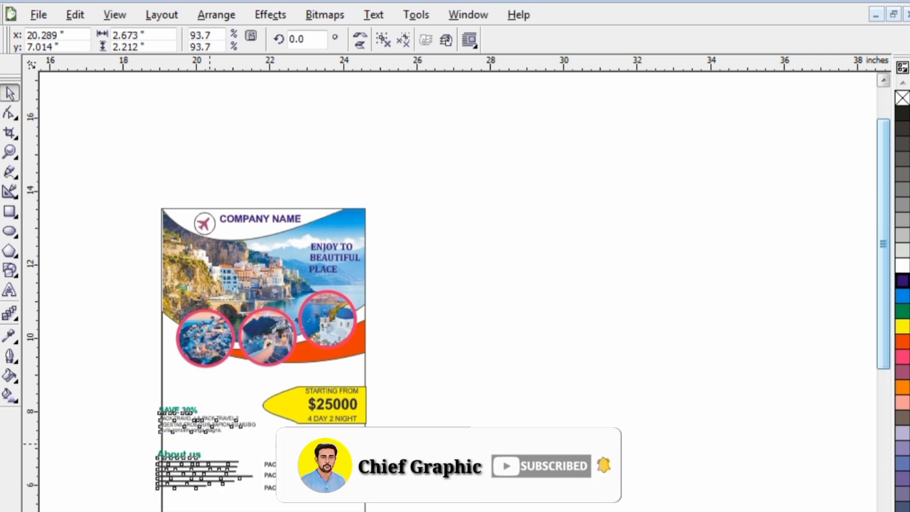
left_click_drag(209, 443, 220, 433)
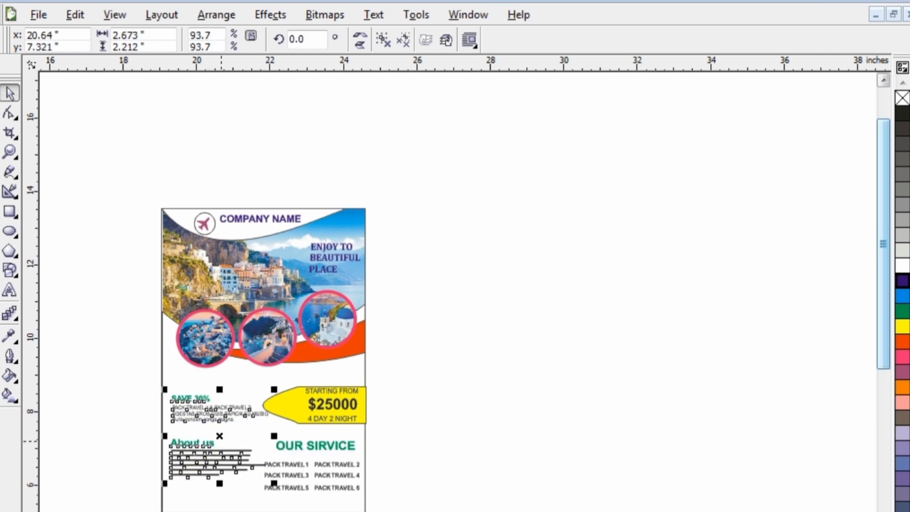
key("Escape")
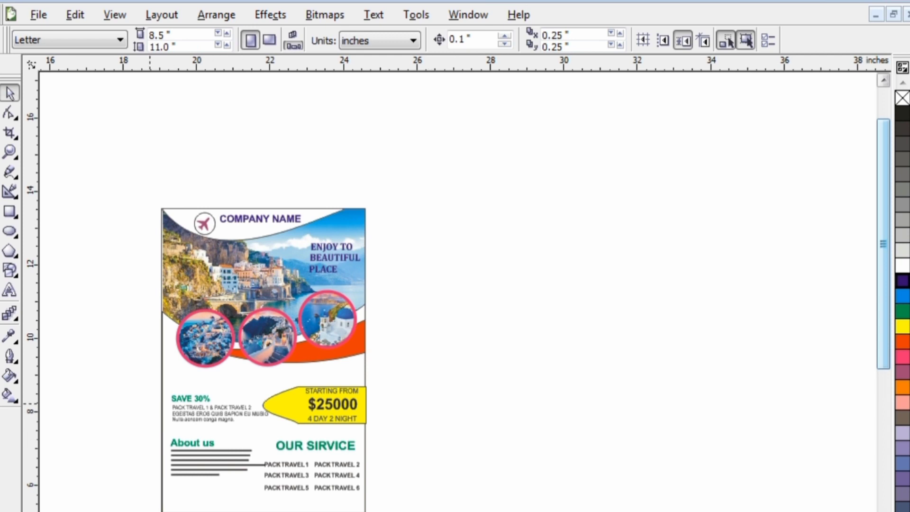
Raise the SAVE 30% and About us texts together, closer to the circular photos, and check the layout
left_click_drag(121, 382, 284, 482)
left_click_drag(214, 447, 215, 426)
key("Escape")
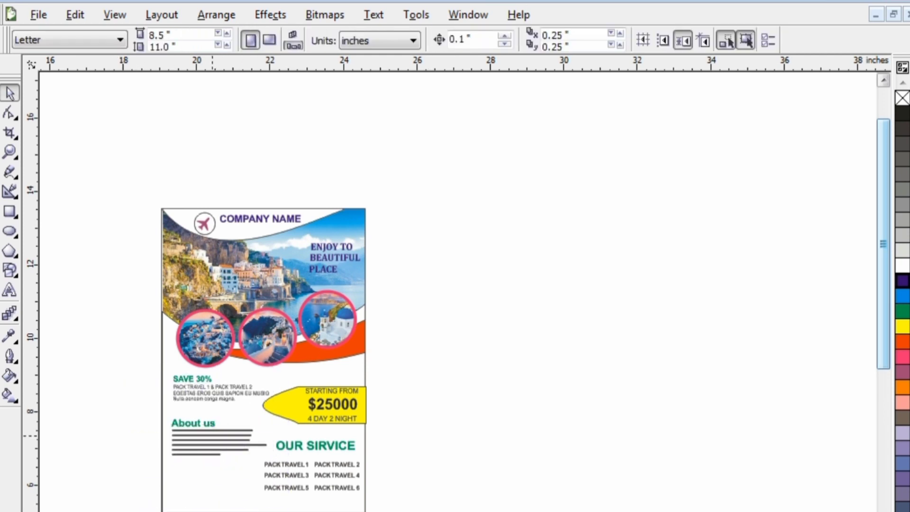
scroll(212, 435, "up", 1)
scroll(563, 284, "up", 2)
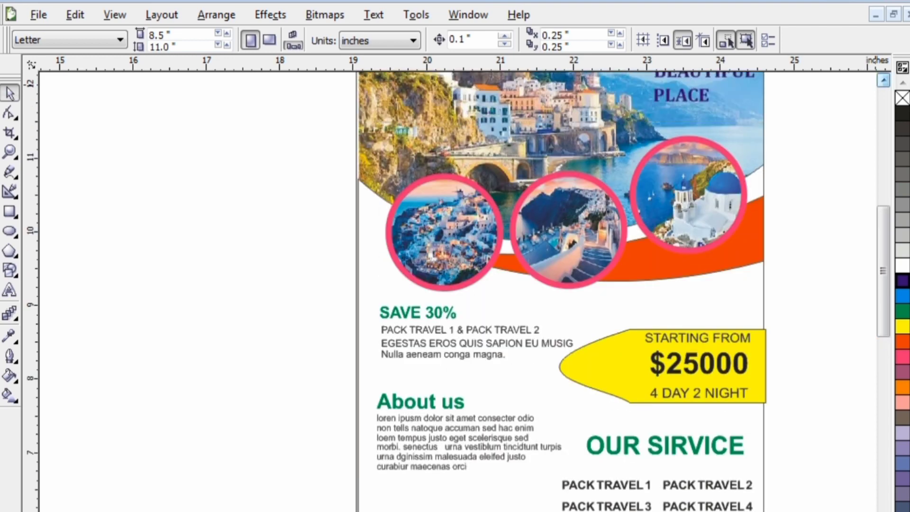
scroll(142, 481, "down", 1)
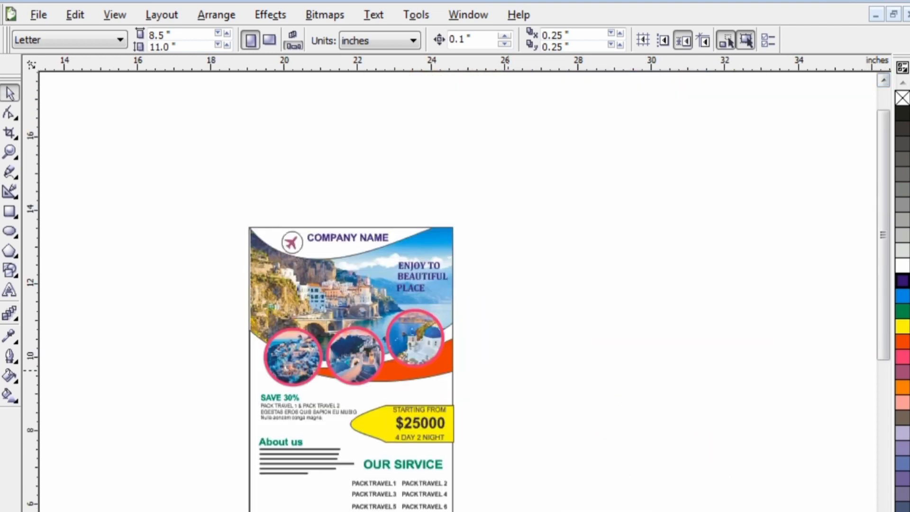